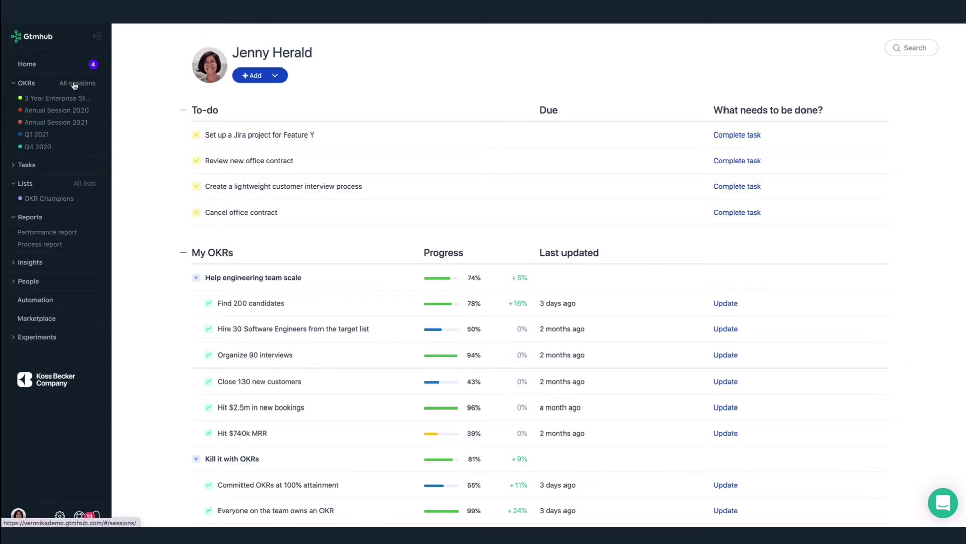
# Open the All sessions timeline and bring up the Q1 2021 session's actions menu
pyautogui.click(75, 83)
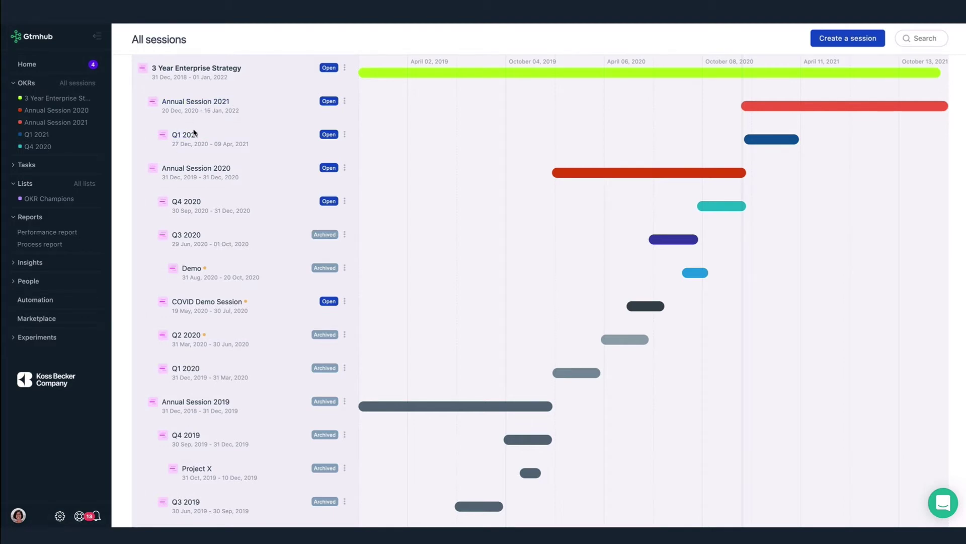
pyautogui.click(344, 134)
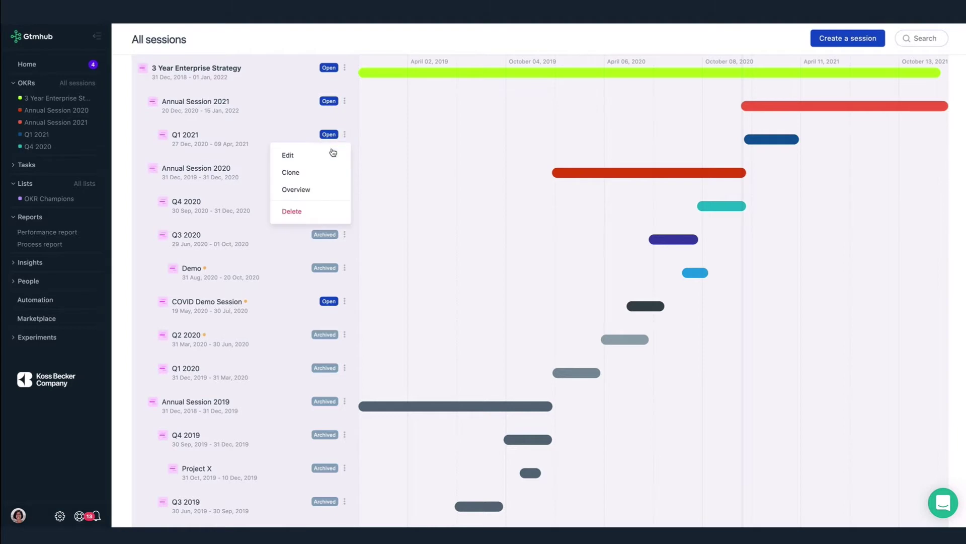
pyautogui.click(332, 154)
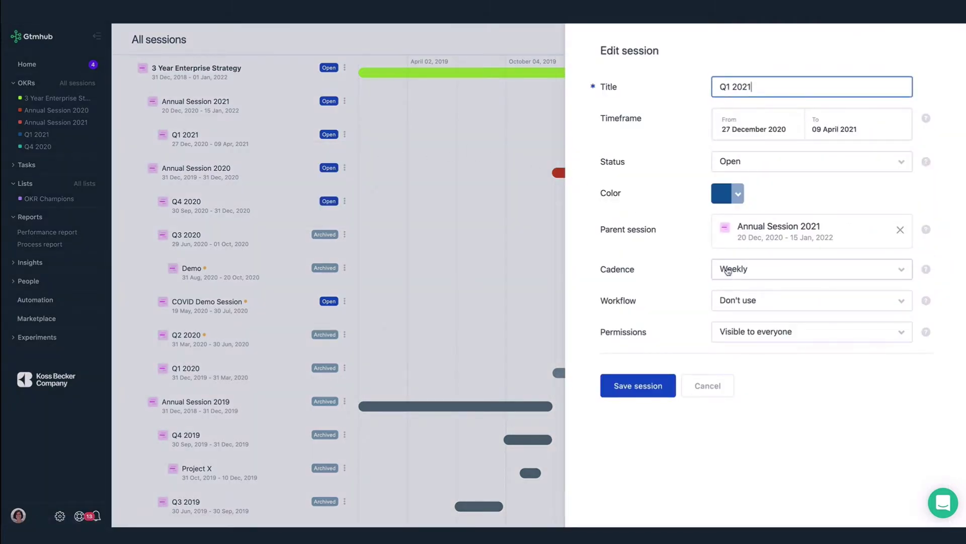
pyautogui.click(730, 275)
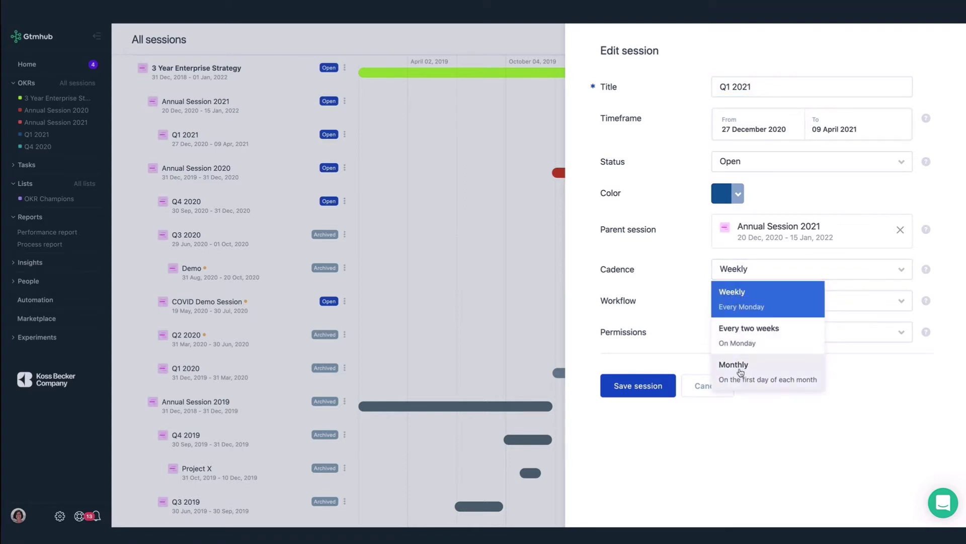
pyautogui.click(785, 408)
pyautogui.click(798, 338)
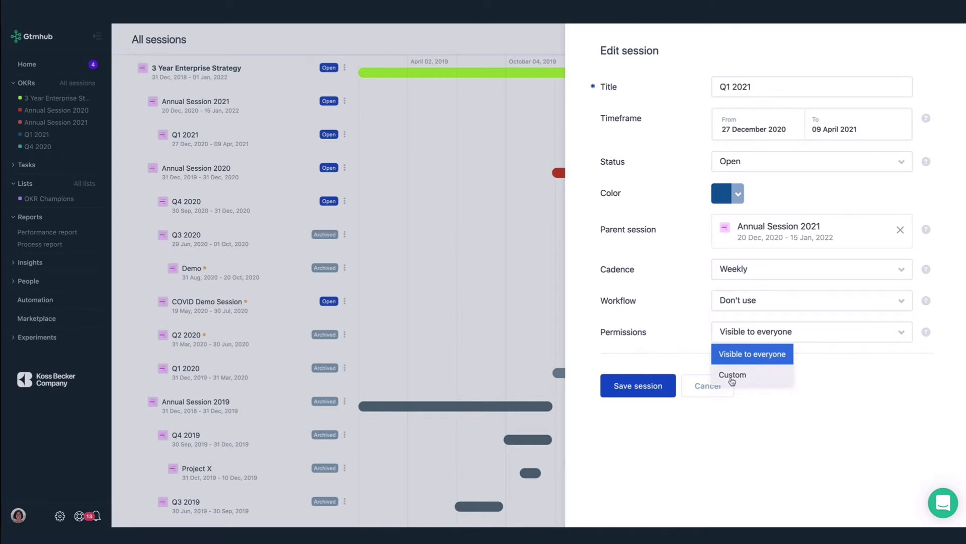
pyautogui.click(701, 389)
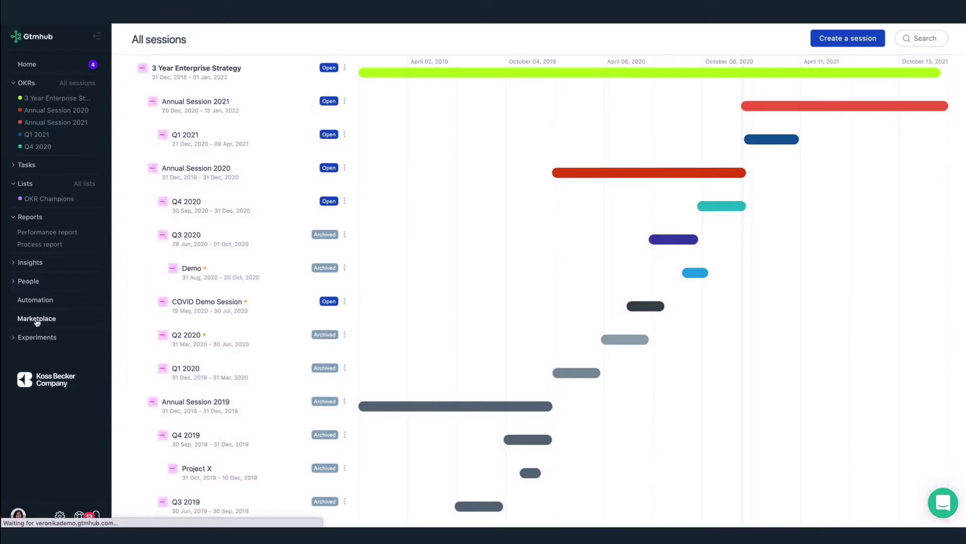
# Install the Marketplace template 'Implement OKRs successfully' (OKRs tag) into the Q1 2021 session
pyautogui.click(36, 320)
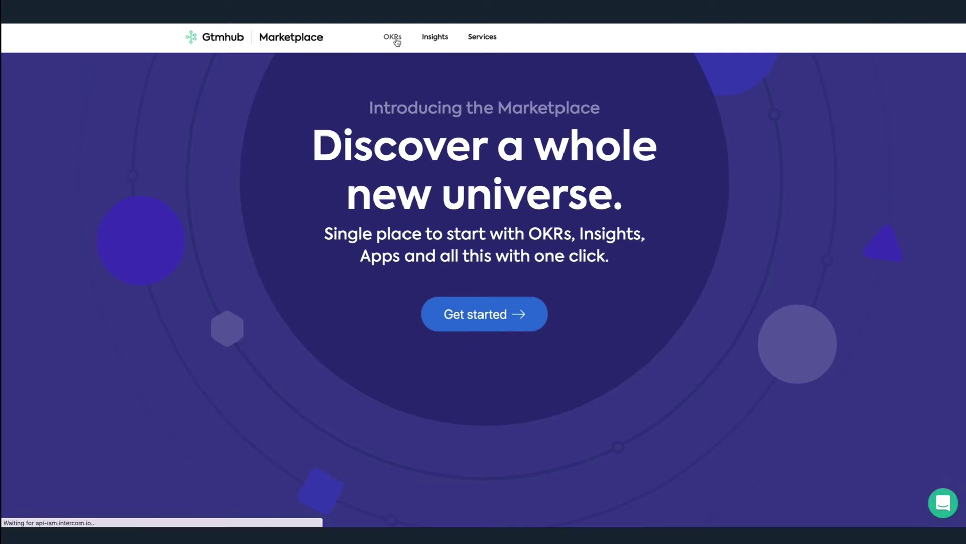
pyautogui.click(395, 40)
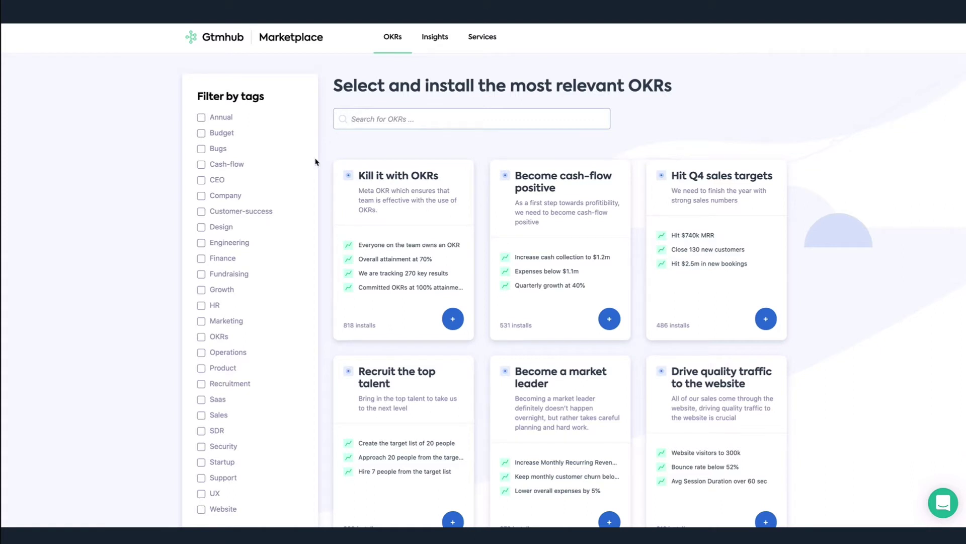
pyautogui.click(202, 337)
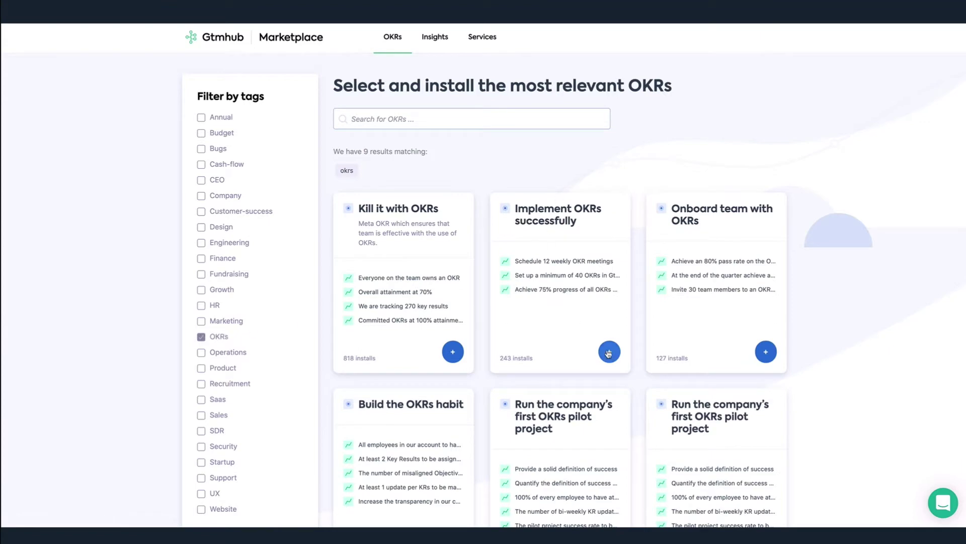
pyautogui.click(609, 351)
pyautogui.click(748, 37)
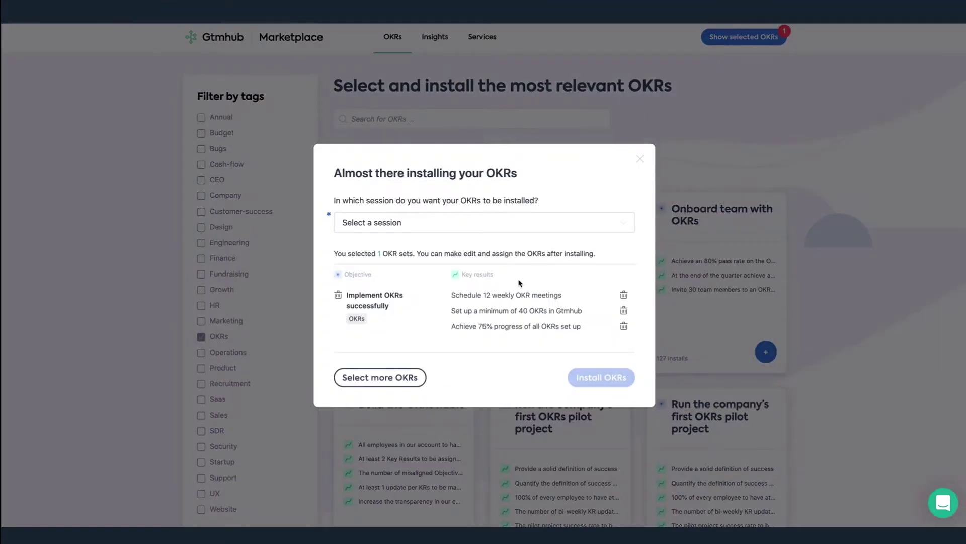
pyautogui.click(493, 225)
pyautogui.click(419, 253)
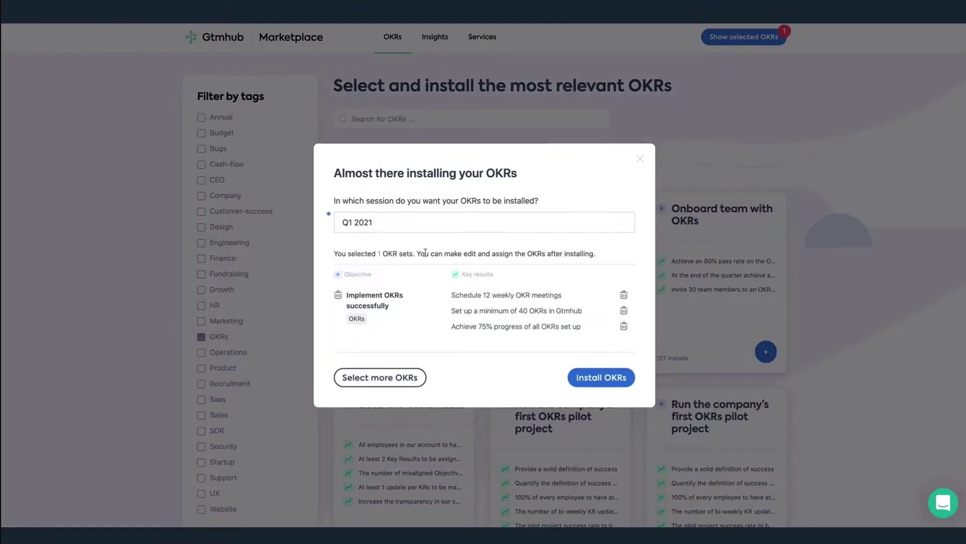
pyautogui.click(589, 379)
pyautogui.click(553, 345)
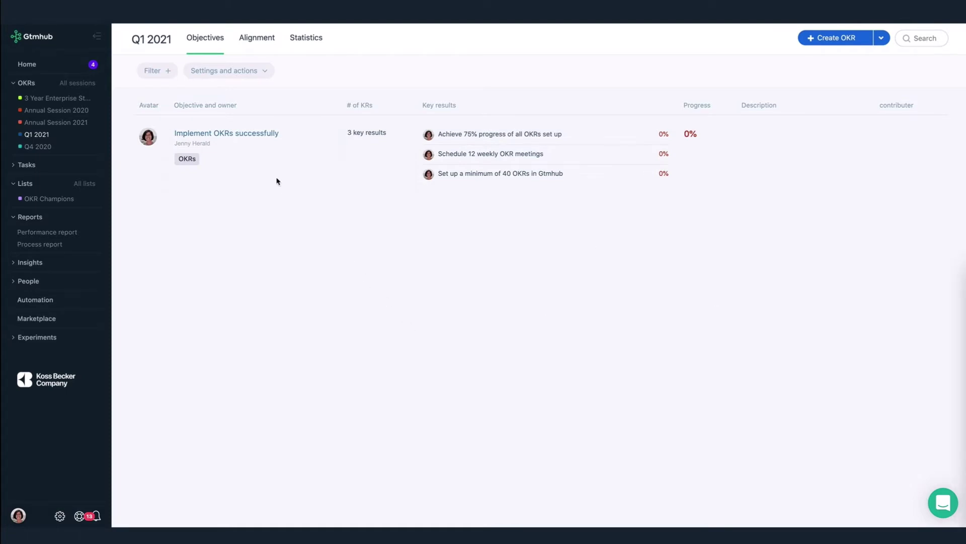
# Add committed child objective 'Onboard marketing team with OKRs' under Implement OKRs successfully, owned by a teammate
pyautogui.click(257, 40)
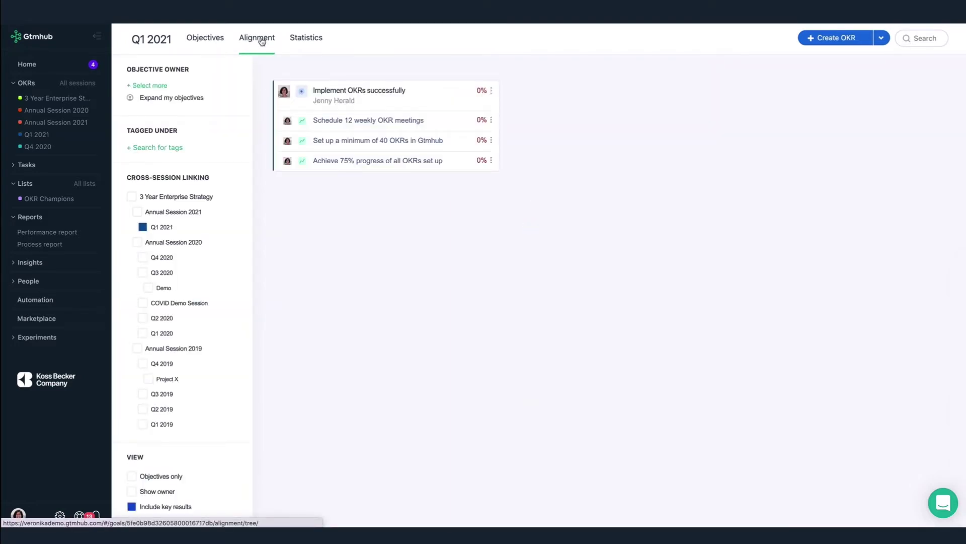
pyautogui.click(491, 91)
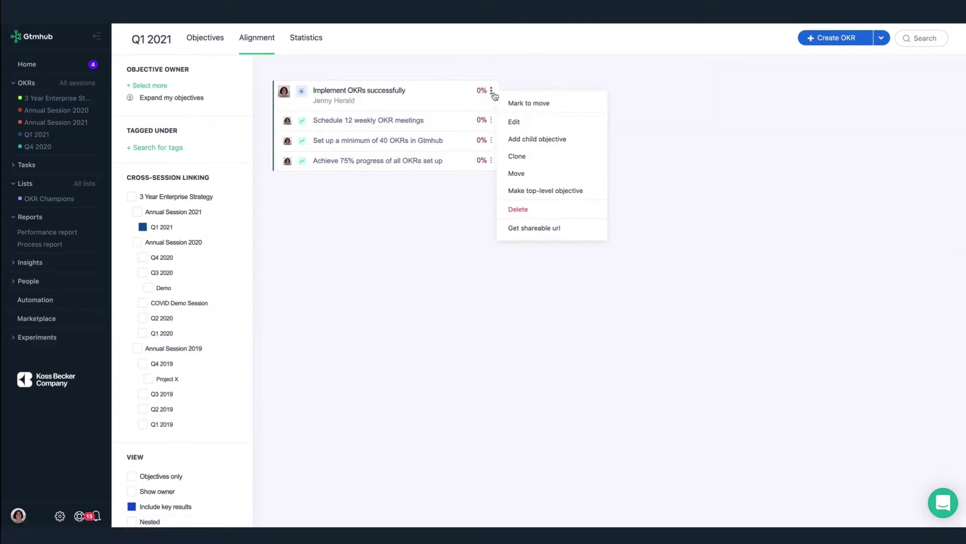
pyautogui.click(542, 143)
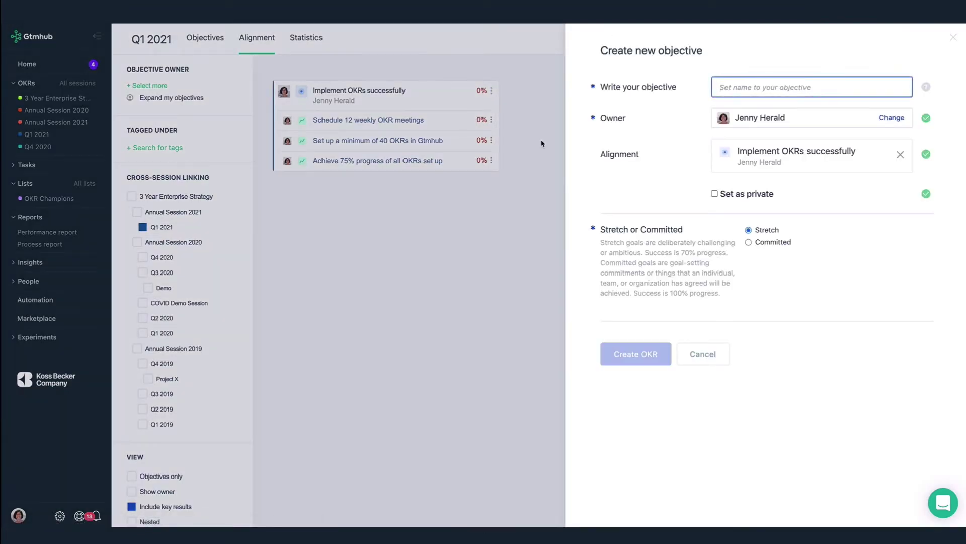
pyautogui.write('Onboard mar')
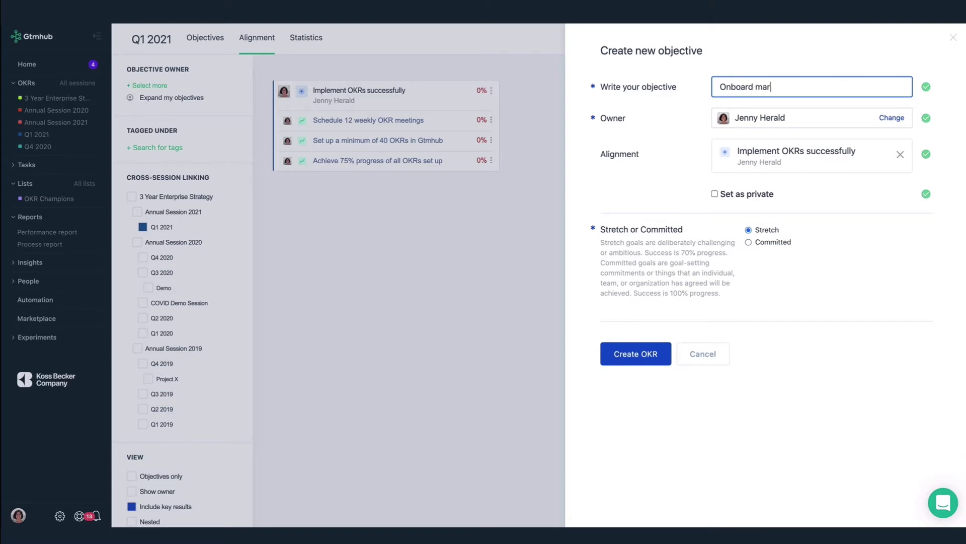
pyautogui.write('keting team with OKRs')
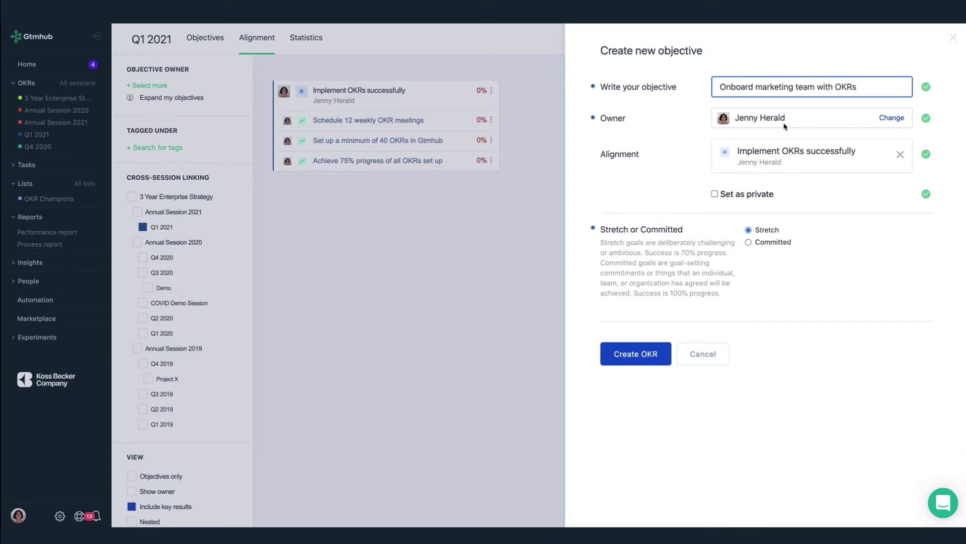
pyautogui.click(891, 119)
pyautogui.write('vik')
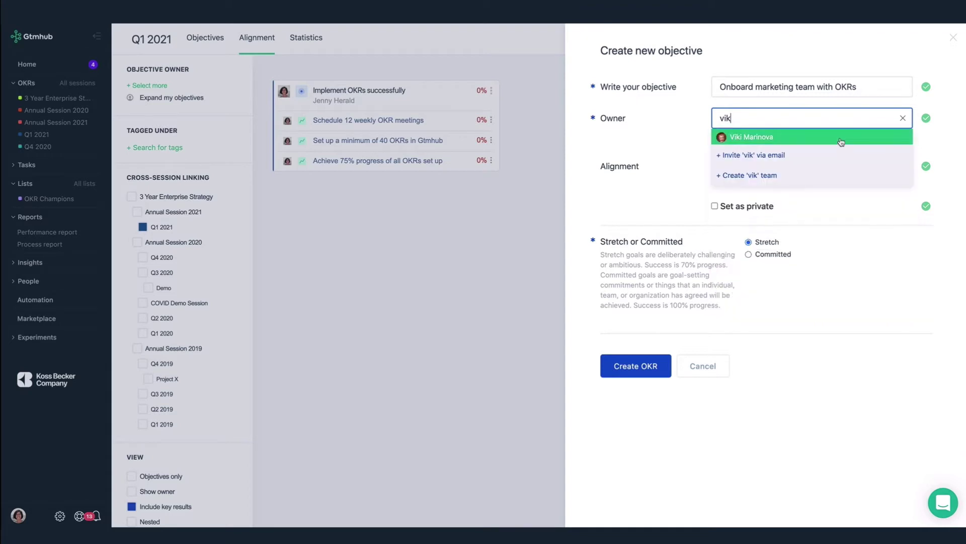
pyautogui.click(840, 140)
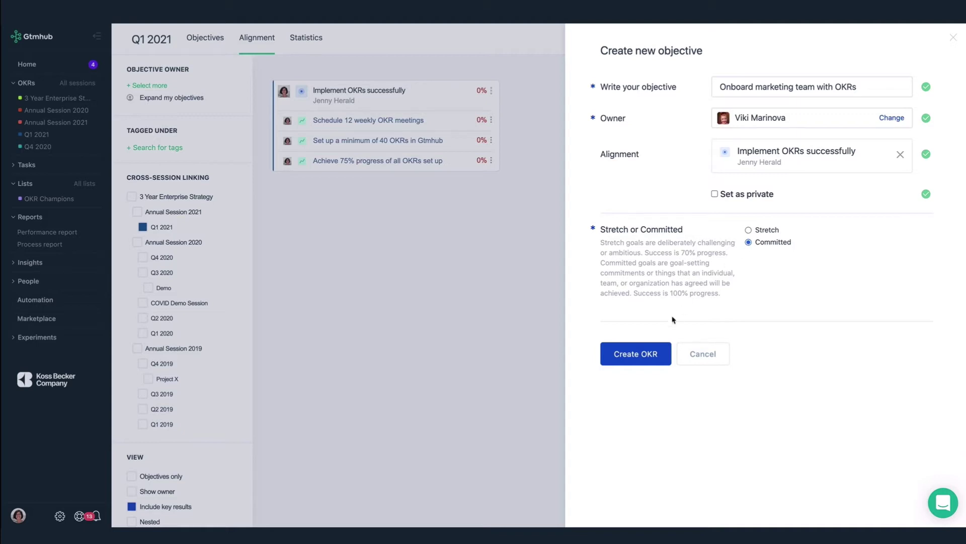
pyautogui.click(641, 355)
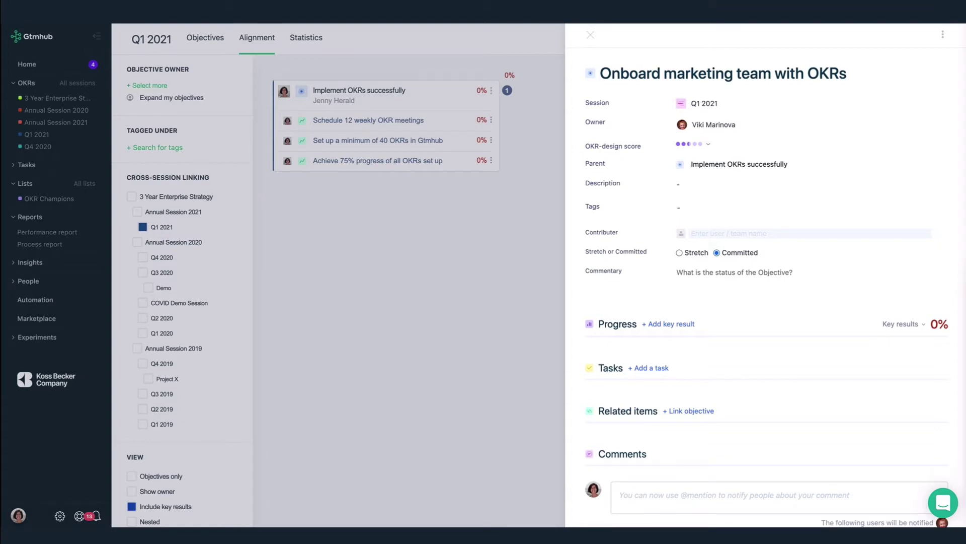
# Base the objective's progress on key results and start a new key result
pyautogui.click(922, 325)
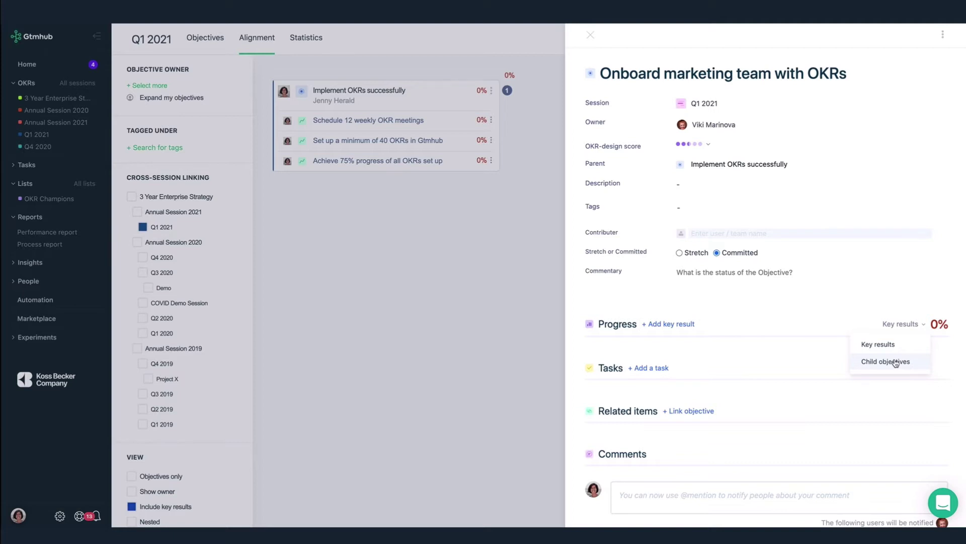
pyautogui.click(896, 348)
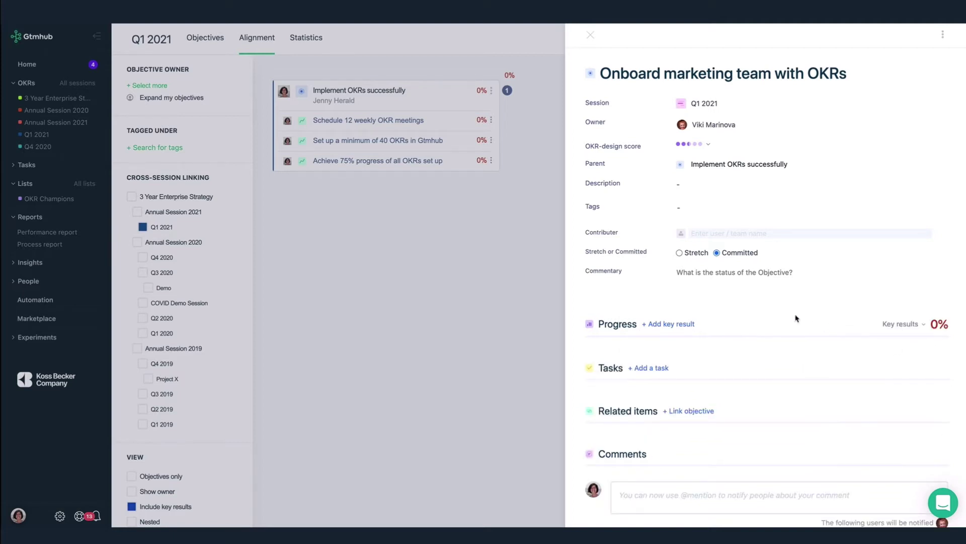
pyautogui.click(679, 325)
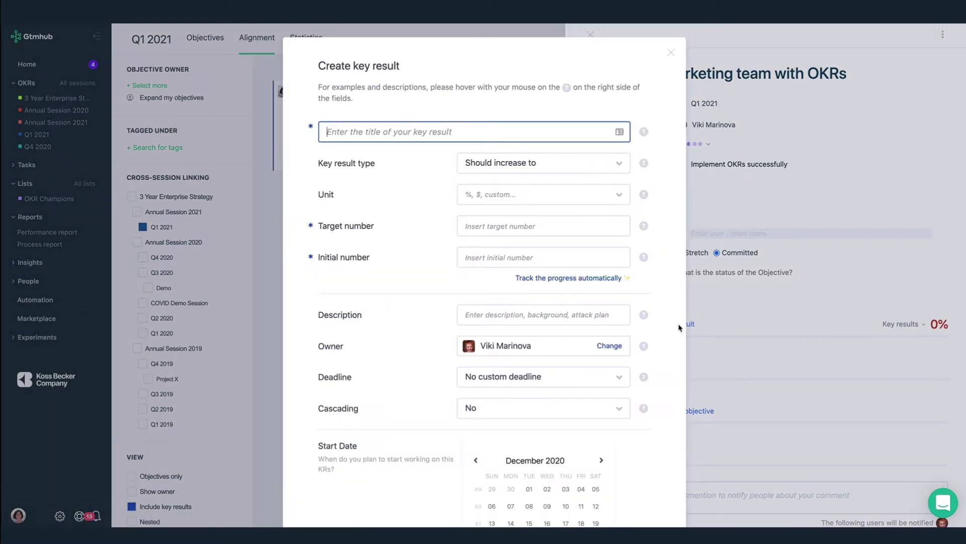
# Create the 'Achieve a 60% opt-in rate…' key result: Should increase to, %, from 0 to 60
pyautogui.write('Achieve a 60% opt-in rate of team members who want to continue using OKRs')
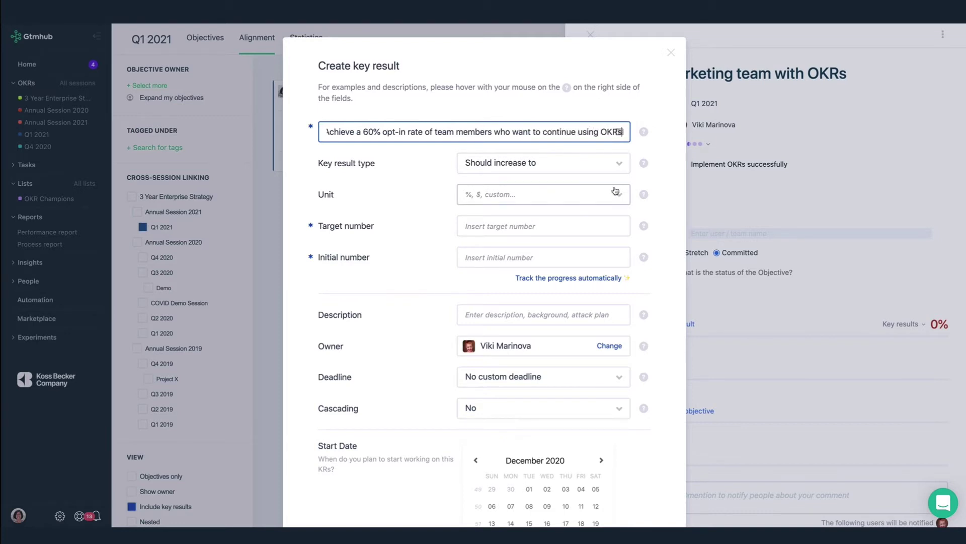
pyautogui.click(616, 164)
pyautogui.click(548, 189)
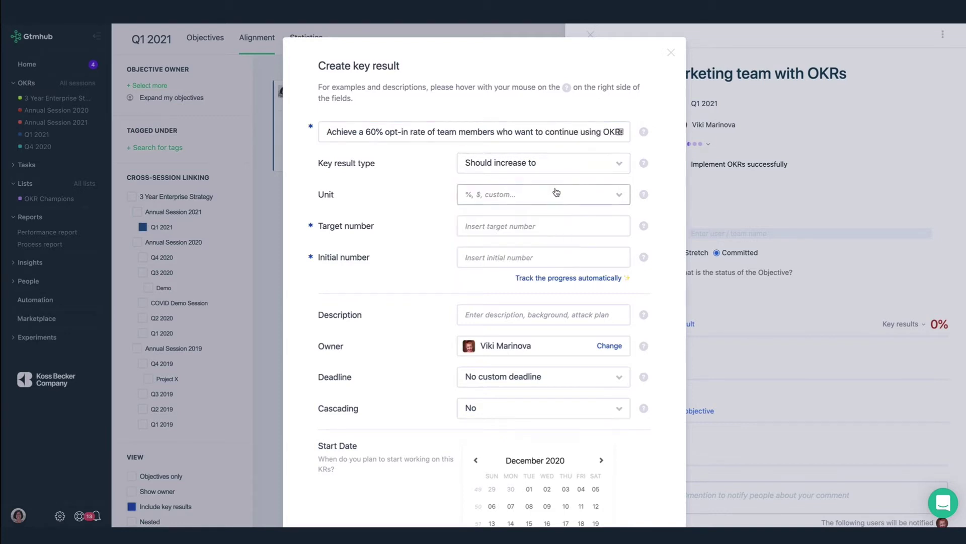
pyautogui.click(613, 193)
pyautogui.click(507, 298)
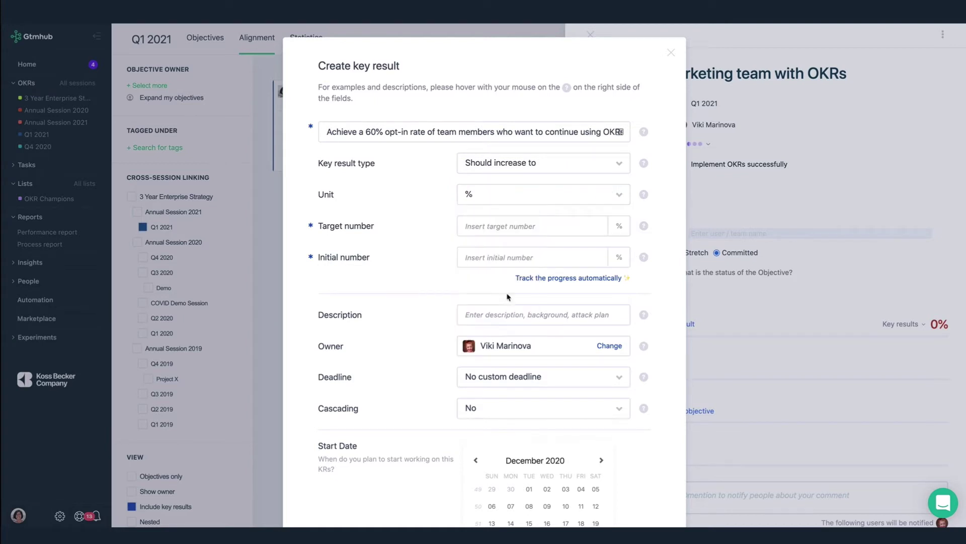
pyautogui.click(507, 226)
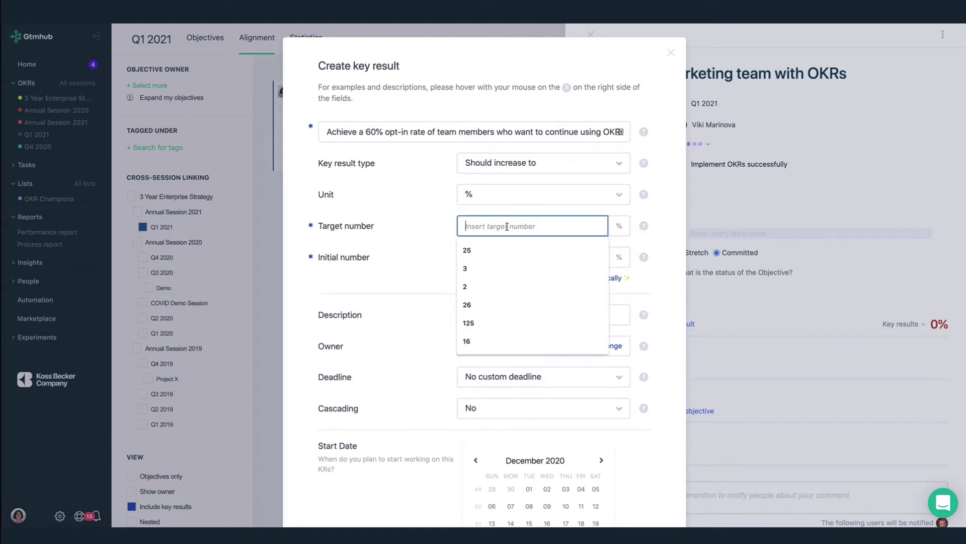
pyautogui.write('60')
pyautogui.click(503, 257)
pyautogui.write('0')
pyautogui.click(438, 384)
pyautogui.scroll(-3, 438, 384)
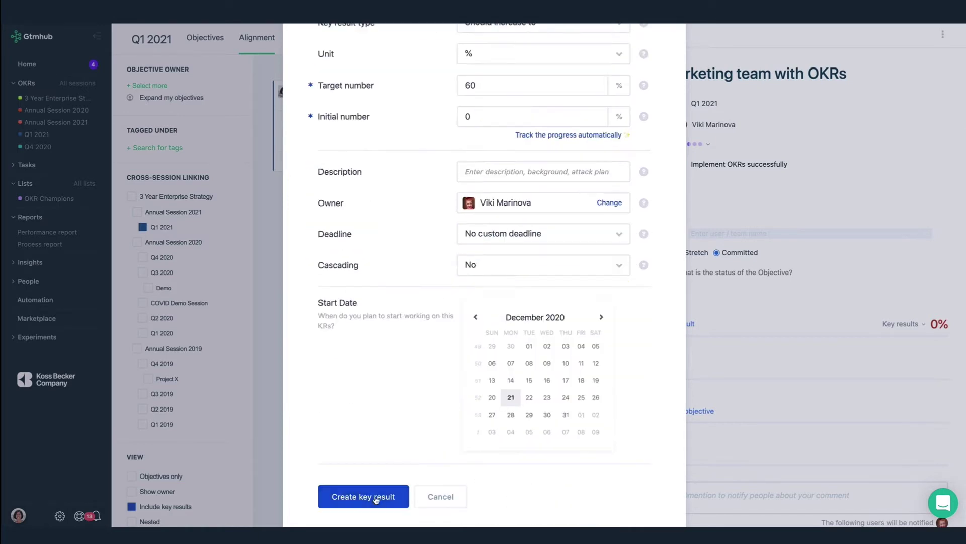
pyautogui.click(374, 498)
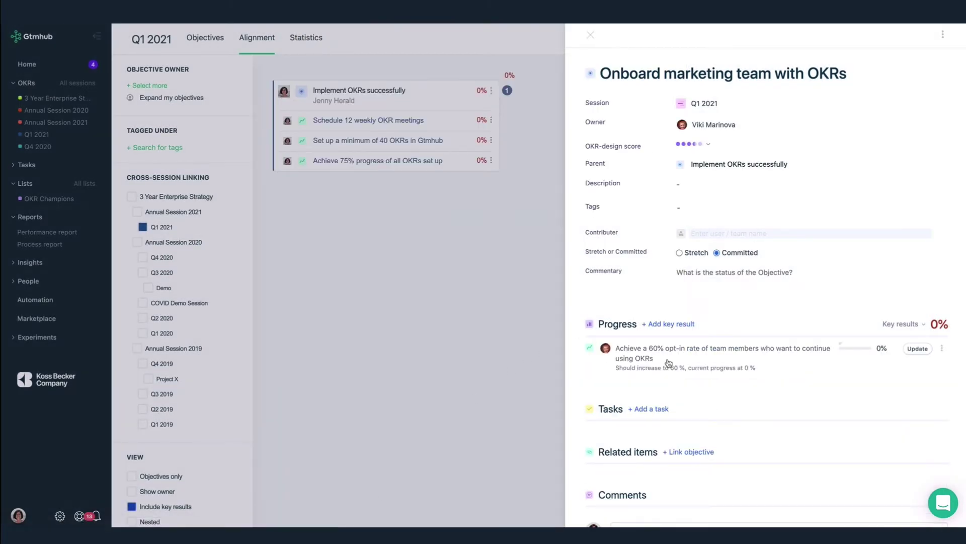
# Create the 'Invite team members to an OKR course…' key result in %, from 0 to 100
pyautogui.click(674, 324)
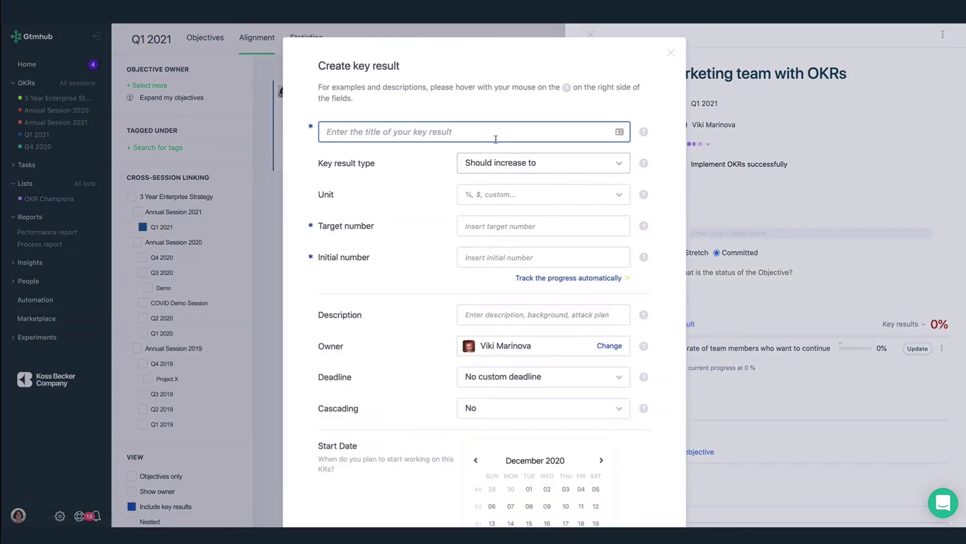
pyautogui.write('Invite team me')
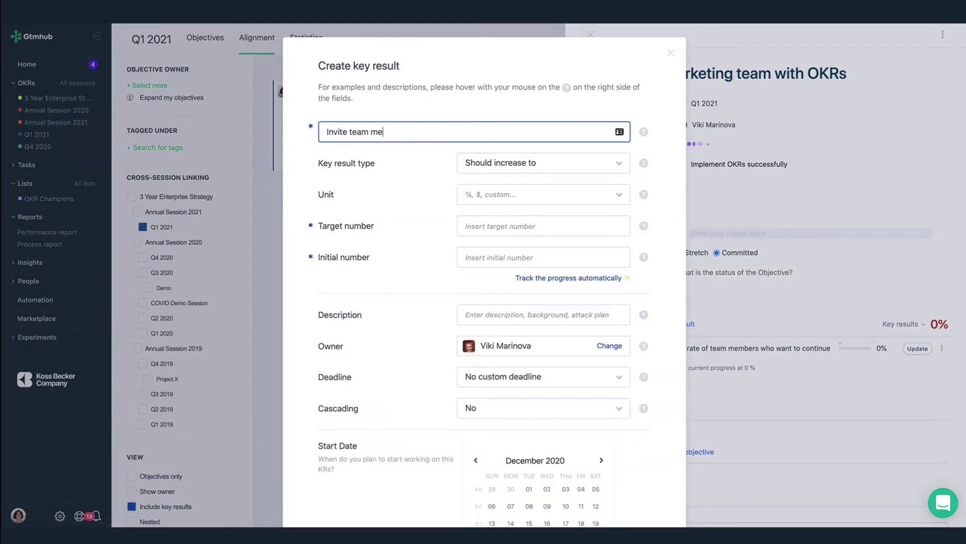
pyautogui.write('mbers to an OKR course and achi')
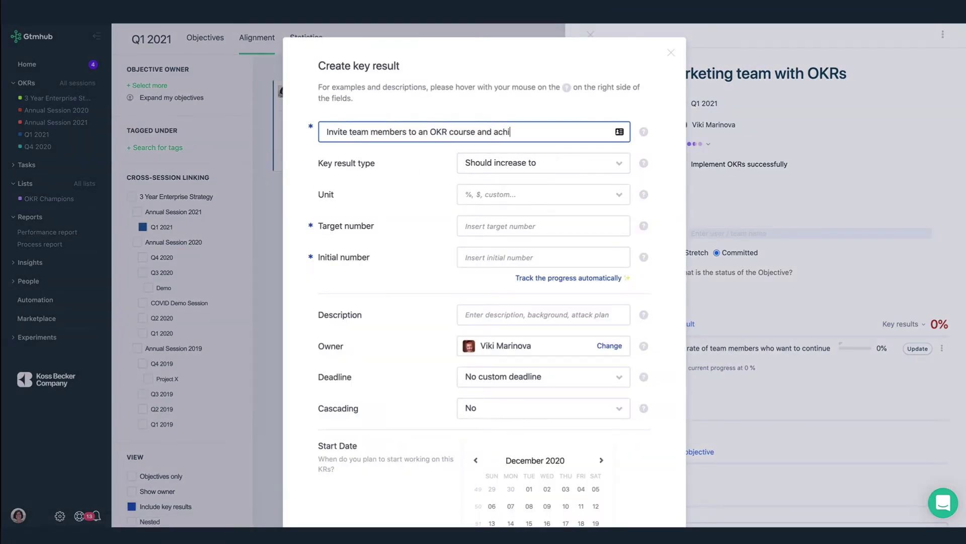
pyautogui.write('eve 100% attendance')
pyautogui.click(498, 163)
pyautogui.click(501, 190)
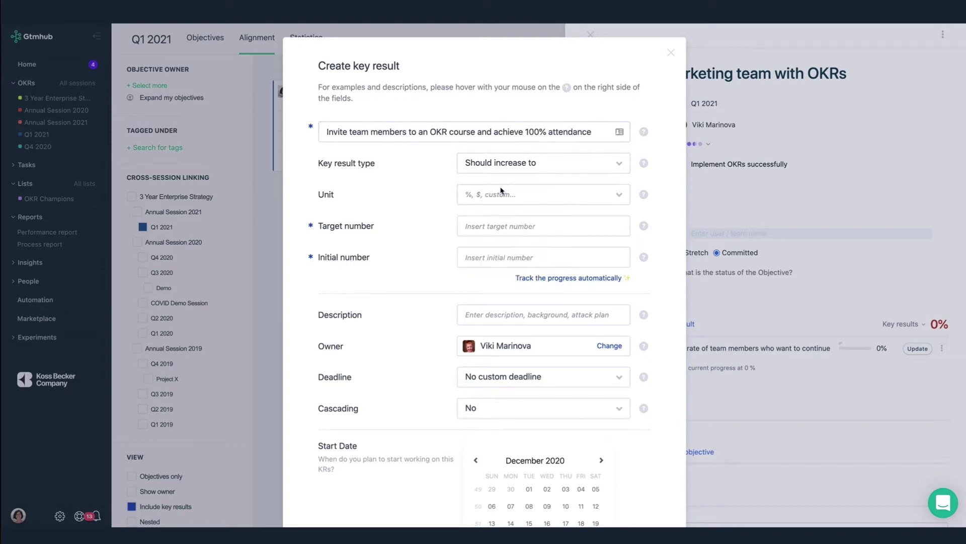
pyautogui.click(501, 192)
pyautogui.click(487, 297)
pyautogui.click(497, 227)
pyautogui.write('100')
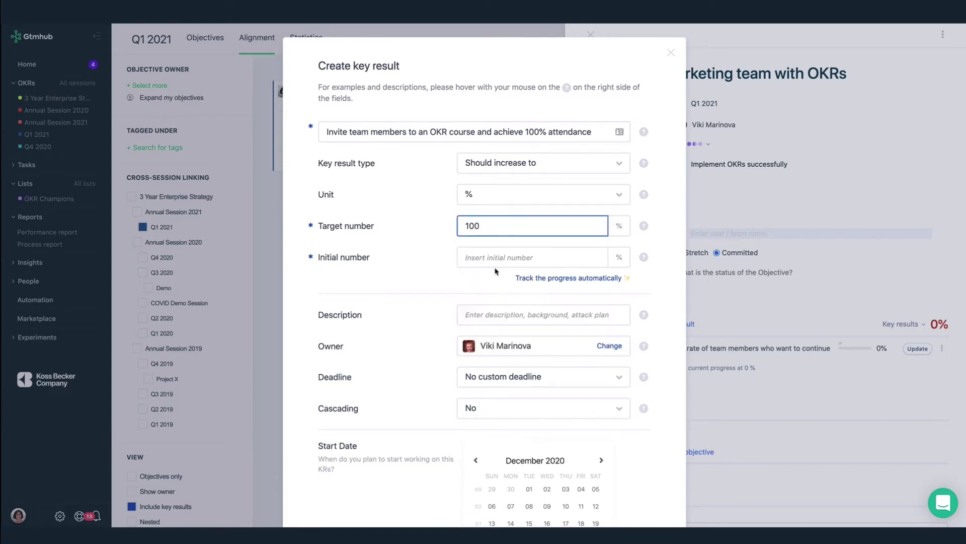
pyautogui.click(495, 259)
pyautogui.write('0')
pyautogui.scroll(-3, 403, 403)
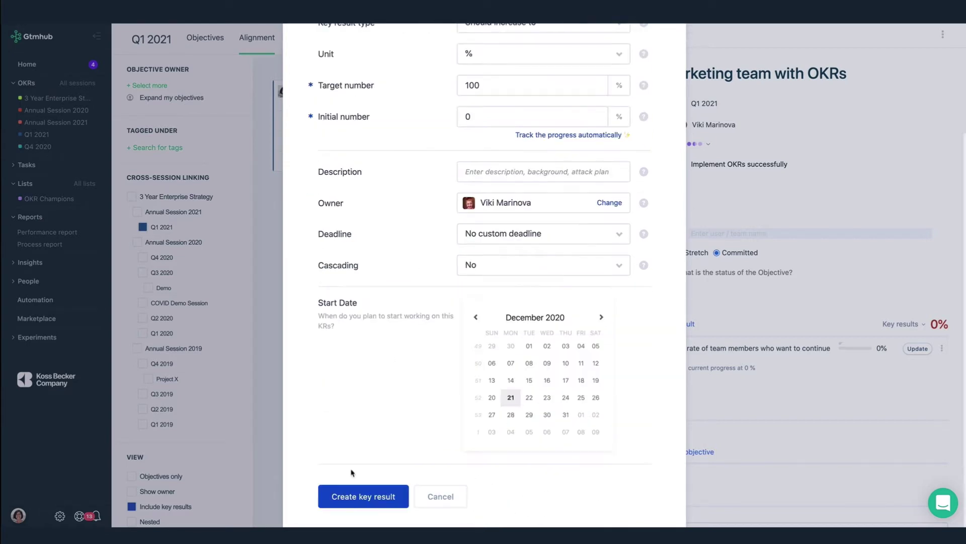
pyautogui.click(355, 497)
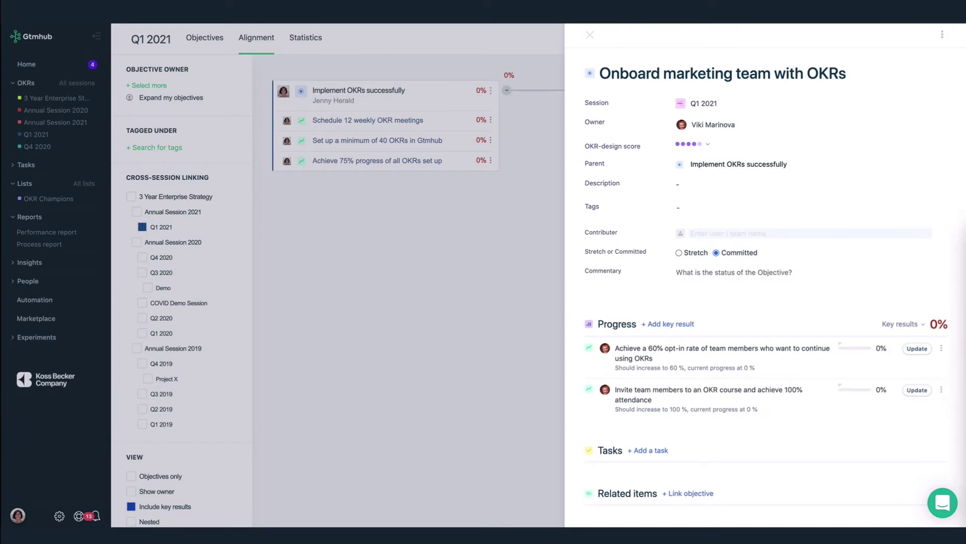
# Review the objective's OKR-design score breakdown and start adding a task
pyautogui.click(707, 147)
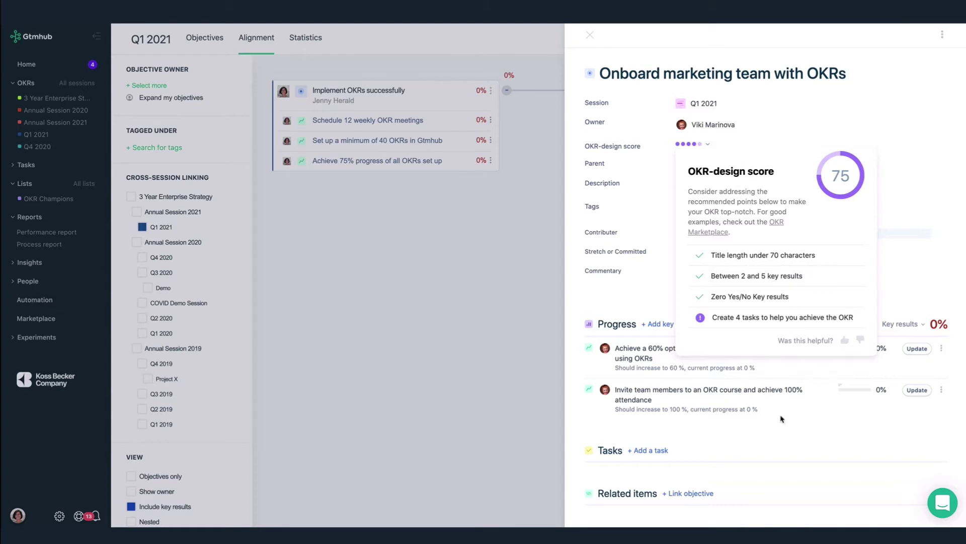
pyautogui.click(654, 450)
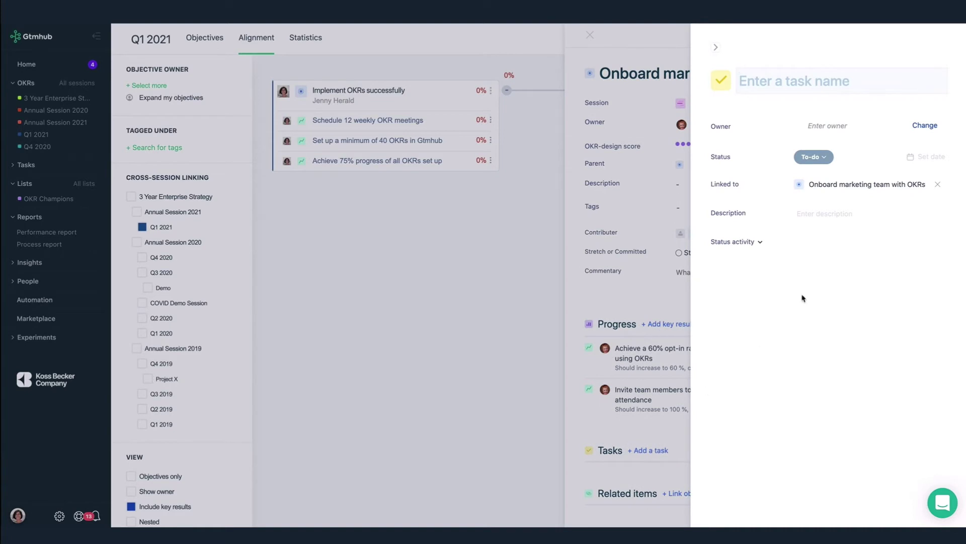
# Name the task 'Research OKR courses for our marketing team to attend' and list Q1 2021 key results as parents
pyautogui.write('Research OKR courses for our marketing team to attend')
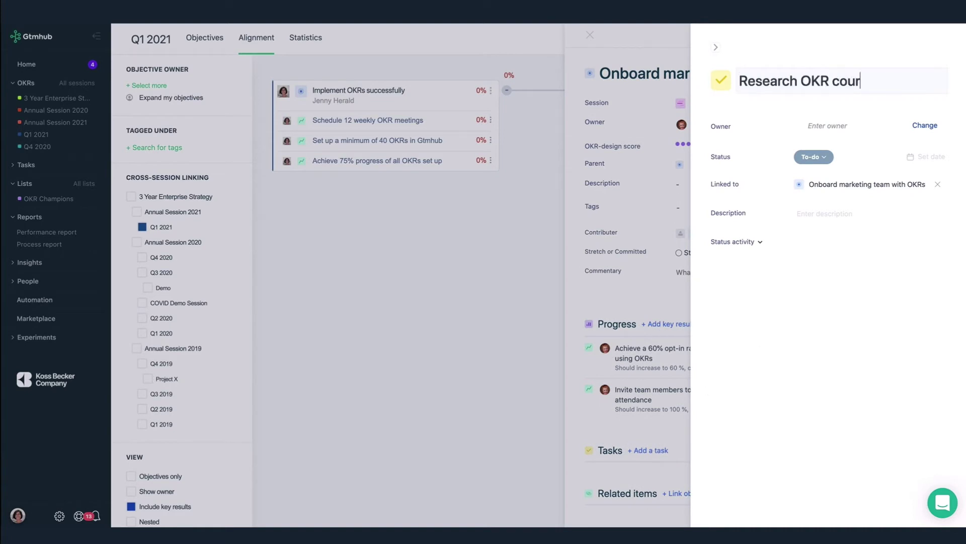
pyautogui.click(936, 205)
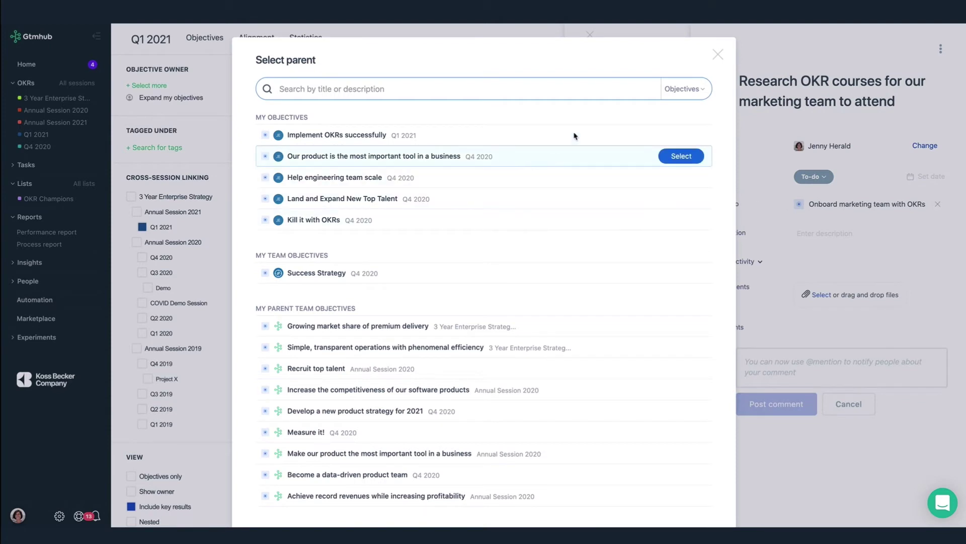
pyautogui.click(683, 89)
pyautogui.click(684, 132)
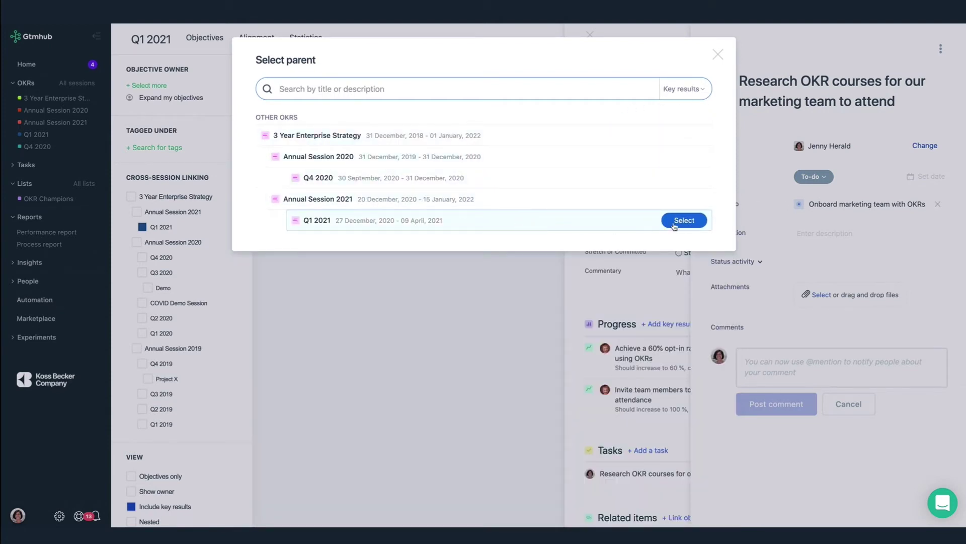
pyautogui.click(675, 224)
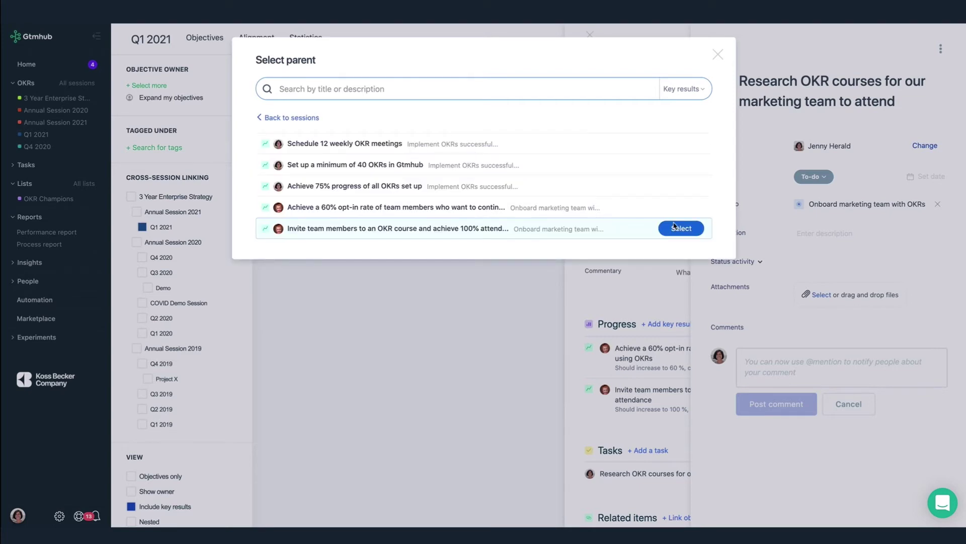
# Link the task to the attendance key result and make the objective's owner its owner
pyautogui.click(676, 228)
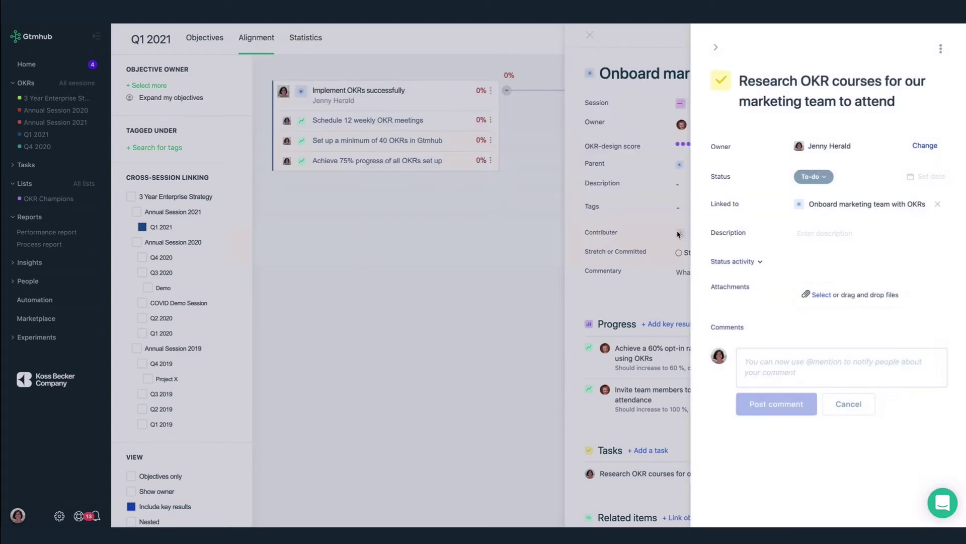
pyautogui.click(925, 146)
pyautogui.write('vik')
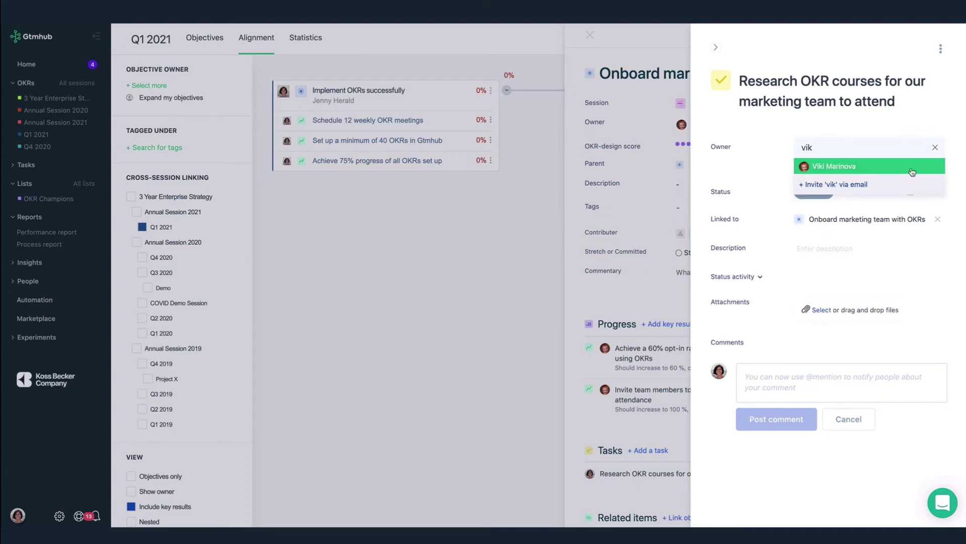
pyautogui.press('Return')
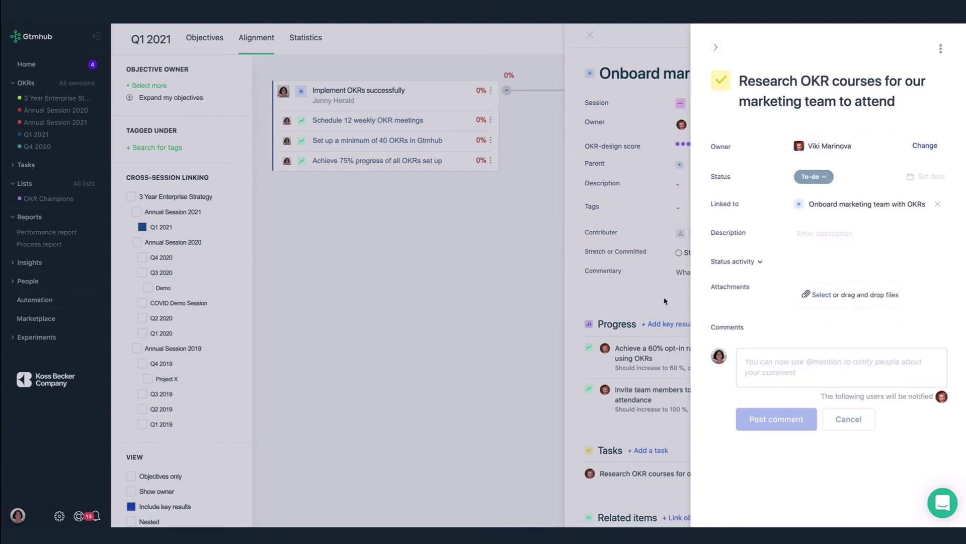
pyautogui.click(665, 301)
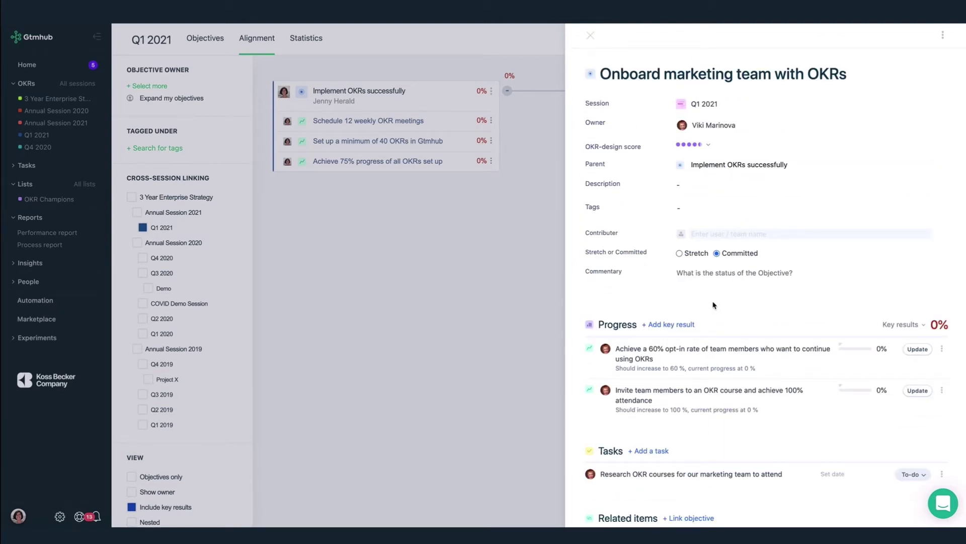
# Tag the Onboard marketing team with OKRs objective with 'OKRs'
pyautogui.click(678, 208)
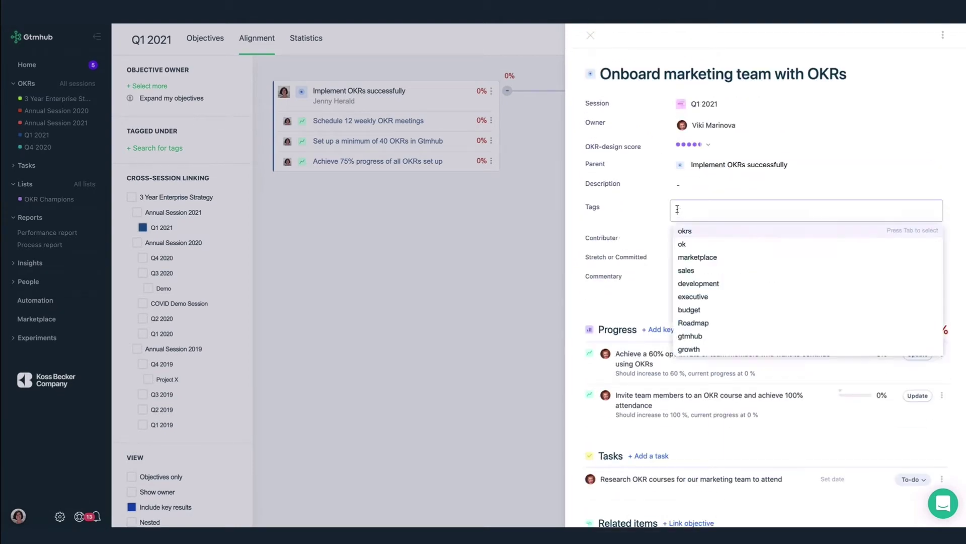
pyautogui.write('OKRs')
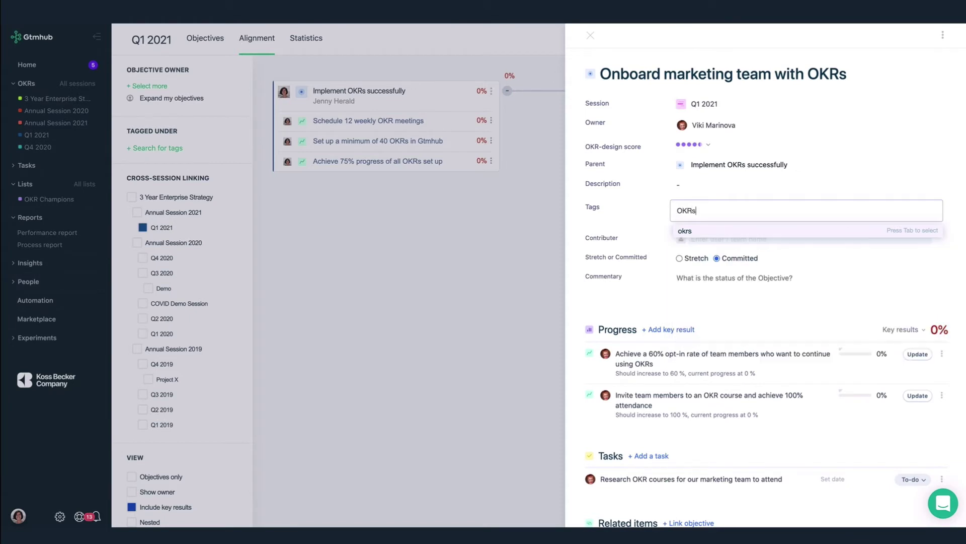
pyautogui.press('Tab')
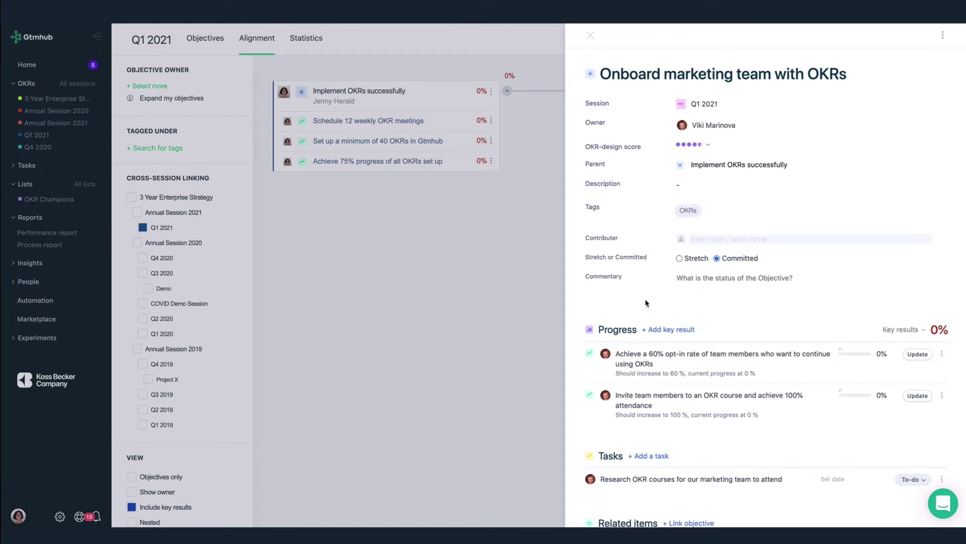
pyautogui.click(646, 303)
pyautogui.scroll(-5, 703, 302)
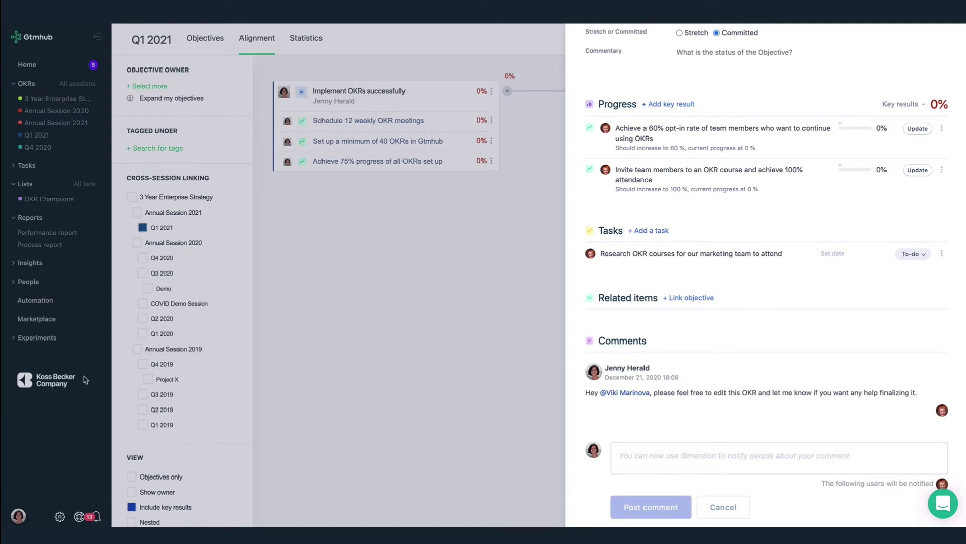
# Open the Q4 2020 session's alignment tree and expand every branch
pyautogui.click(37, 137)
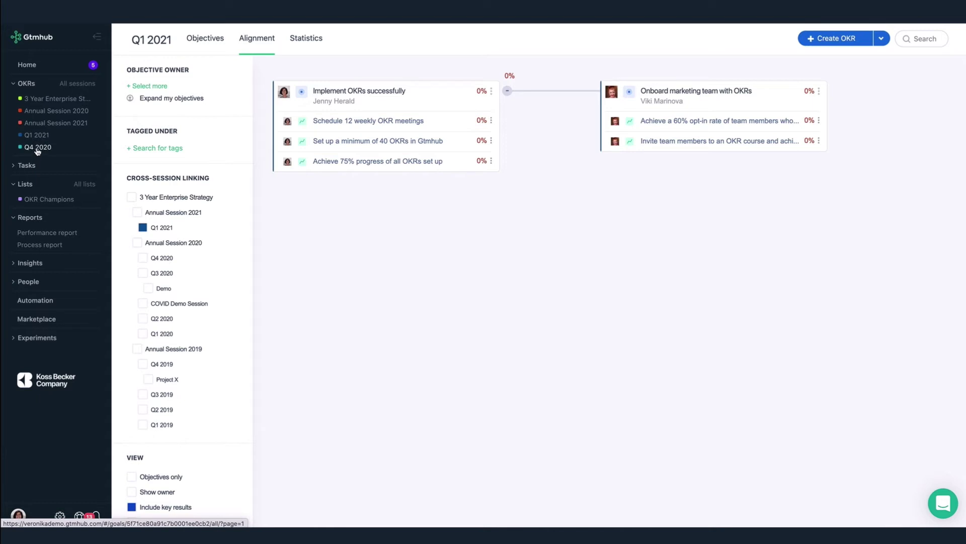
pyautogui.click(37, 148)
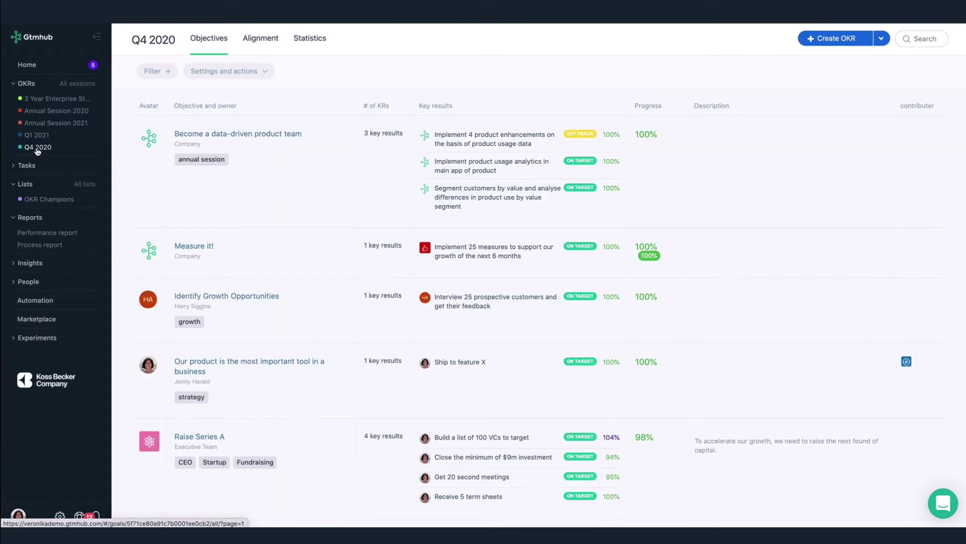
pyautogui.click(267, 44)
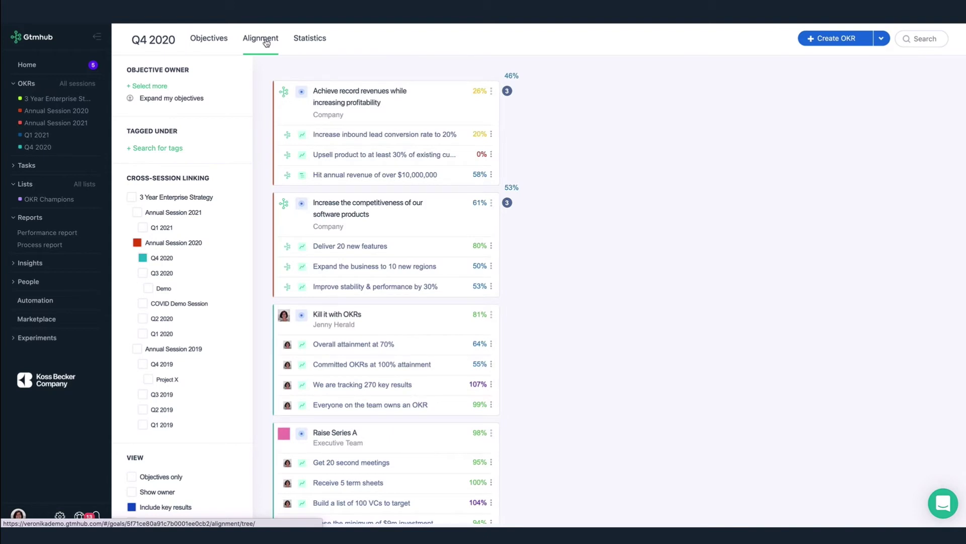
pyautogui.scroll(-5, 194, 368)
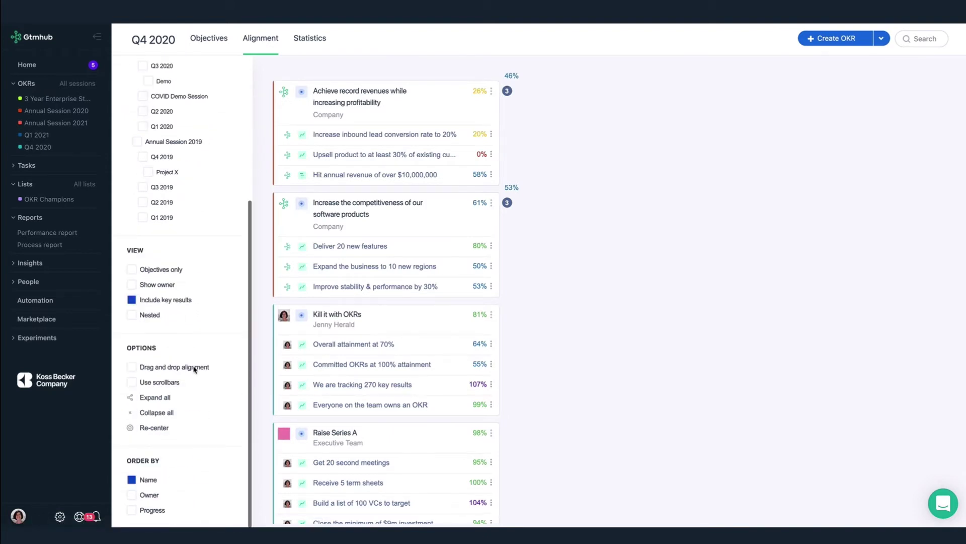
pyautogui.click(155, 398)
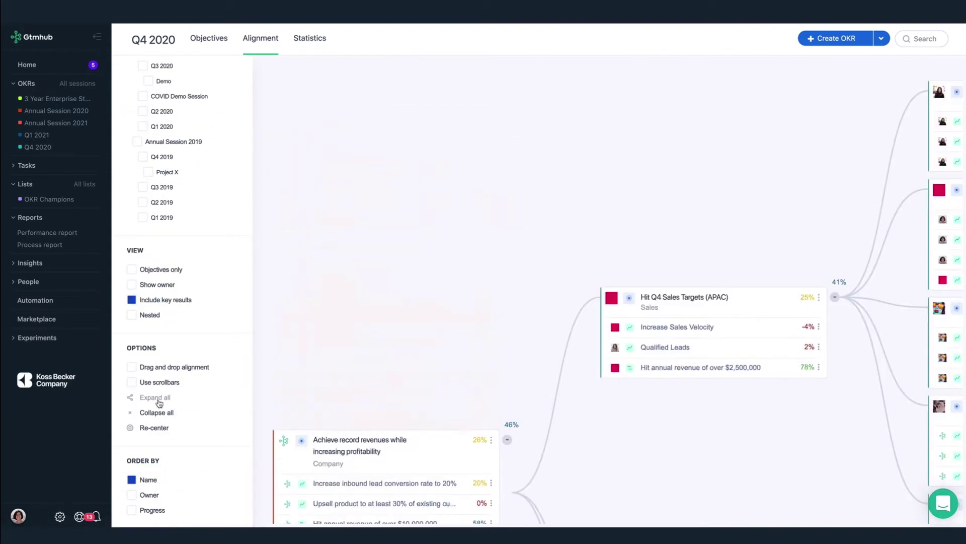
# Pan around the tree, collapsing Recruit top talent and re-expanding Increase the competitiveness
pyautogui.scroll(-3, 412, 429)
pyautogui.moveTo(425, 466); pyautogui.dragTo(399, 249)
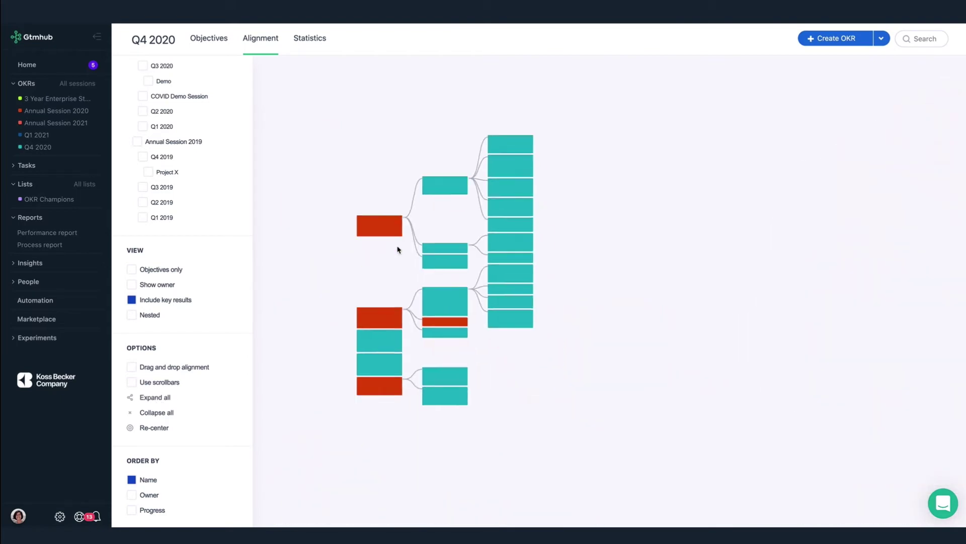
pyautogui.scroll(5, 424, 291)
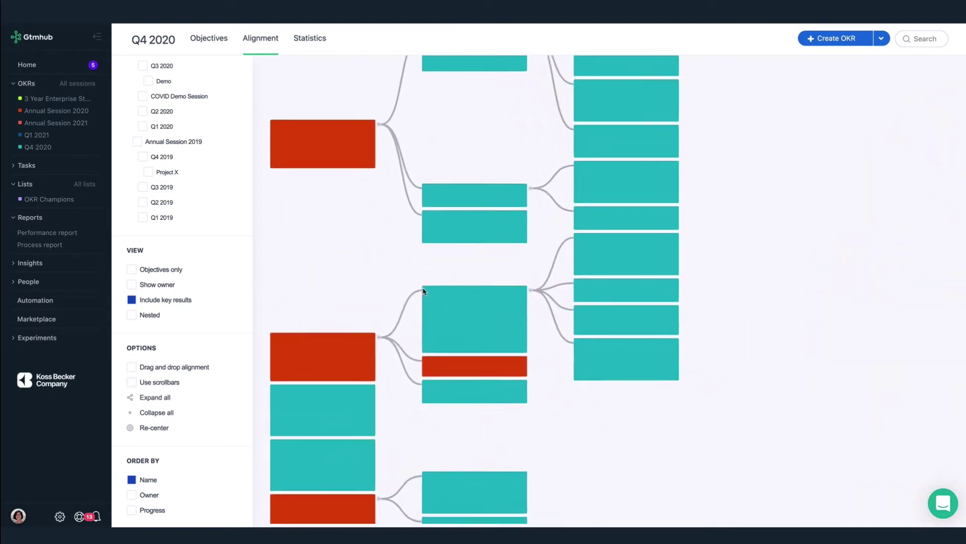
pyautogui.scroll(2, 403, 298)
pyautogui.moveTo(404, 298); pyautogui.dragTo(590, 213)
pyautogui.click(538, 286)
pyautogui.click(537, 287)
pyautogui.moveTo(542, 253); pyautogui.dragTo(545, 366)
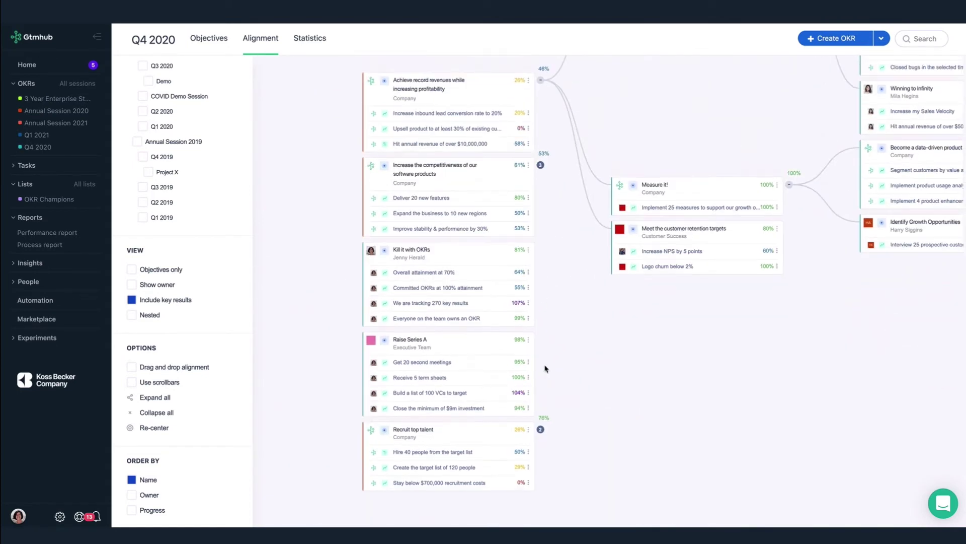
pyautogui.click(540, 166)
pyautogui.moveTo(473, 294); pyautogui.dragTo(451, 172)
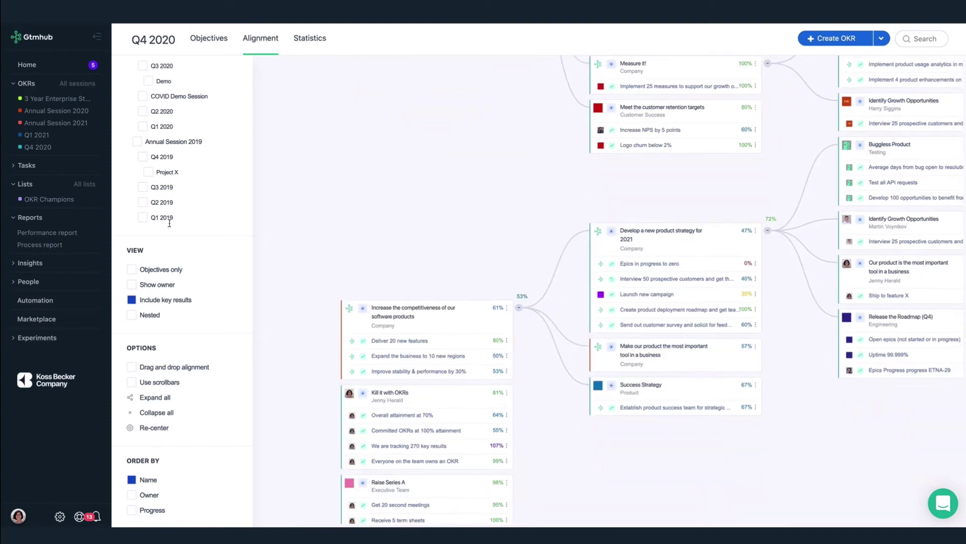
# Filter the alignment tree by Objective Owner to my own objectives and re-center it
pyautogui.scroll(4, 172, 227)
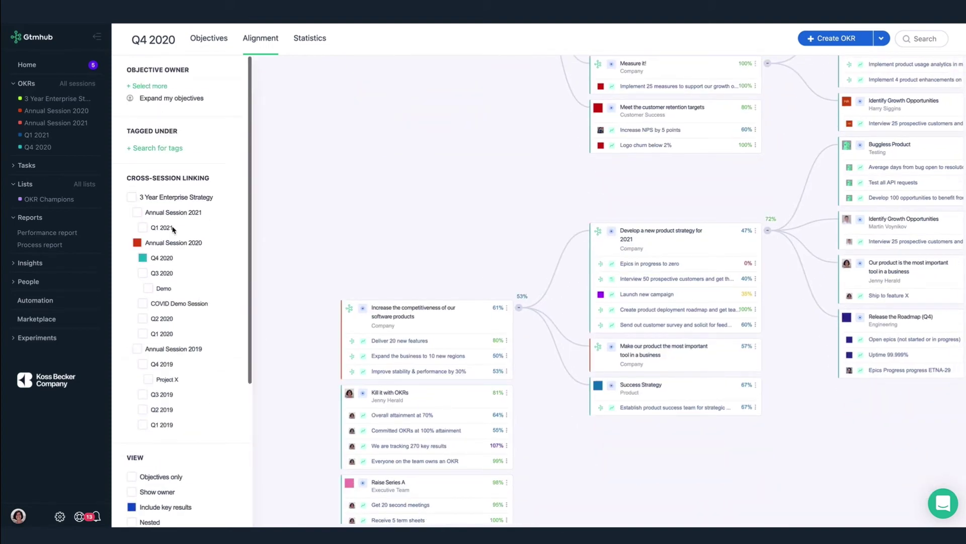
pyautogui.click(159, 102)
pyautogui.scroll(-4, 146, 387)
pyautogui.click(153, 460)
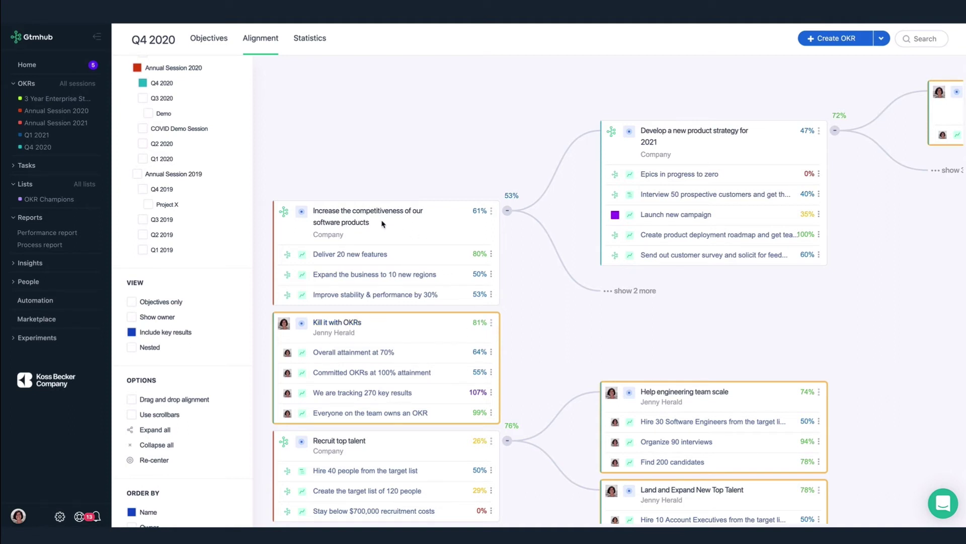
# Enable drag-and-drop alignment and move Kill it with OKRs under the competitiveness objective
pyautogui.moveTo(382, 224); pyautogui.dragTo(463, 169)
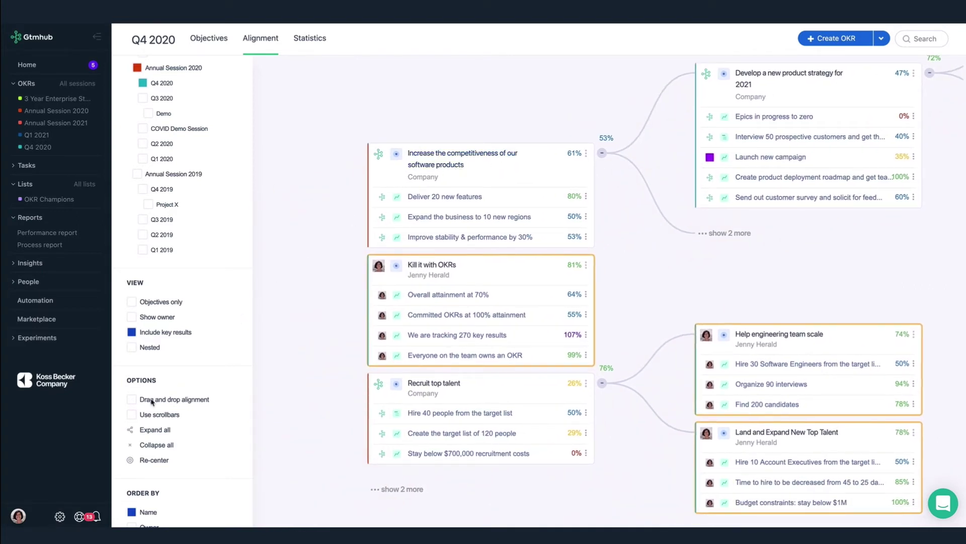
pyautogui.click(131, 400)
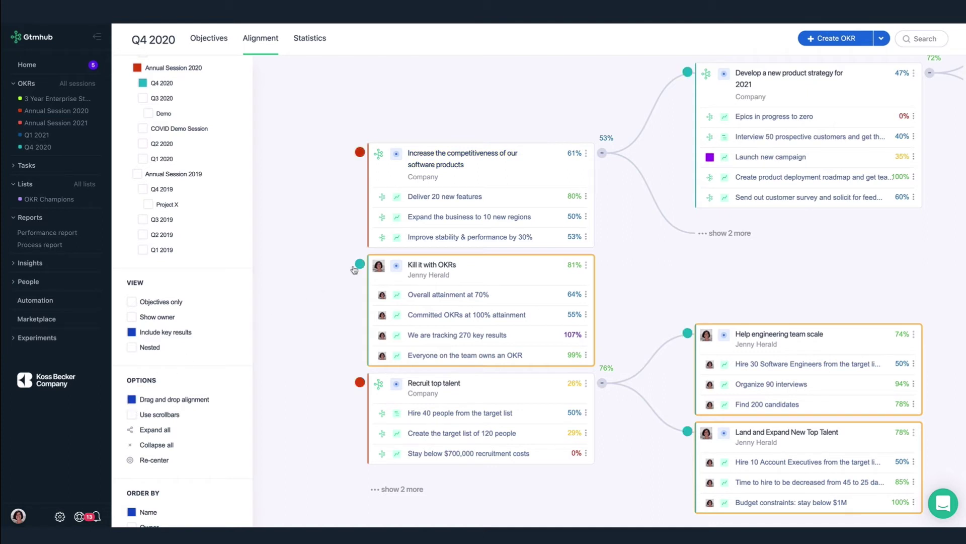
pyautogui.moveTo(359, 263); pyautogui.dragTo(602, 156)
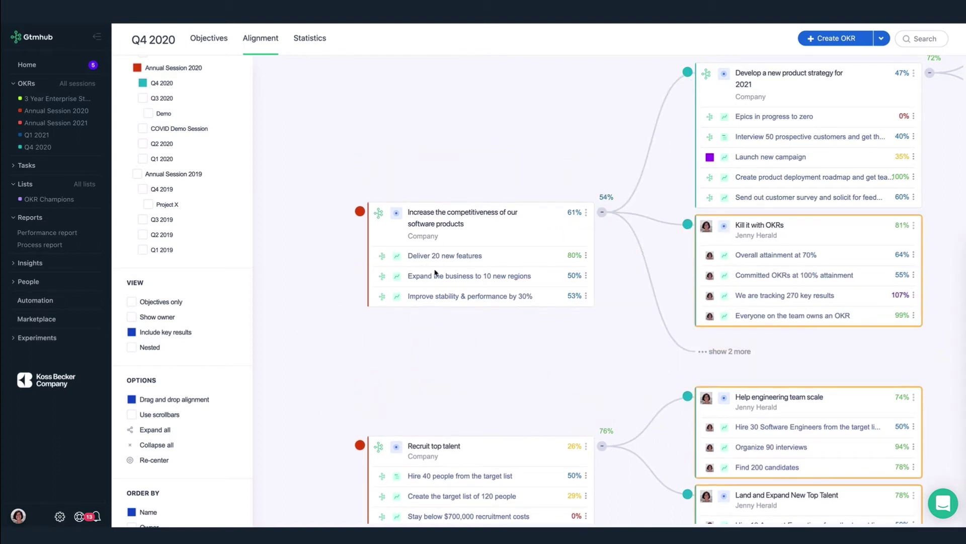
pyautogui.click(28, 68)
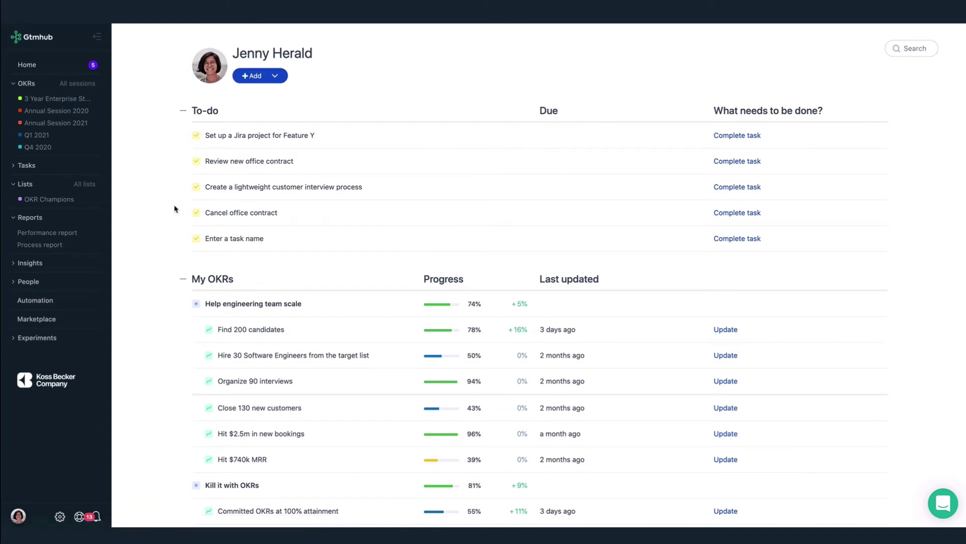
pyautogui.scroll(-2, 175, 208)
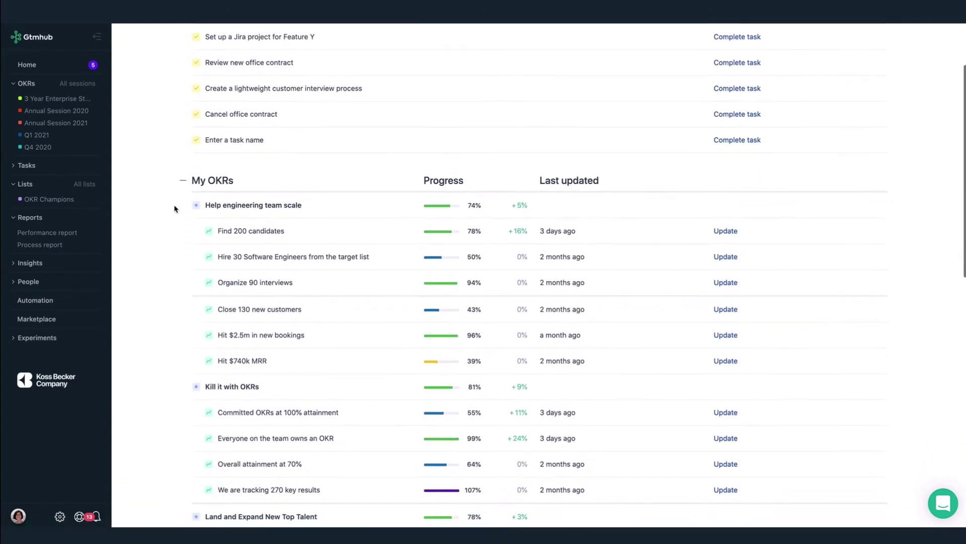
pyautogui.scroll(-2, 175, 208)
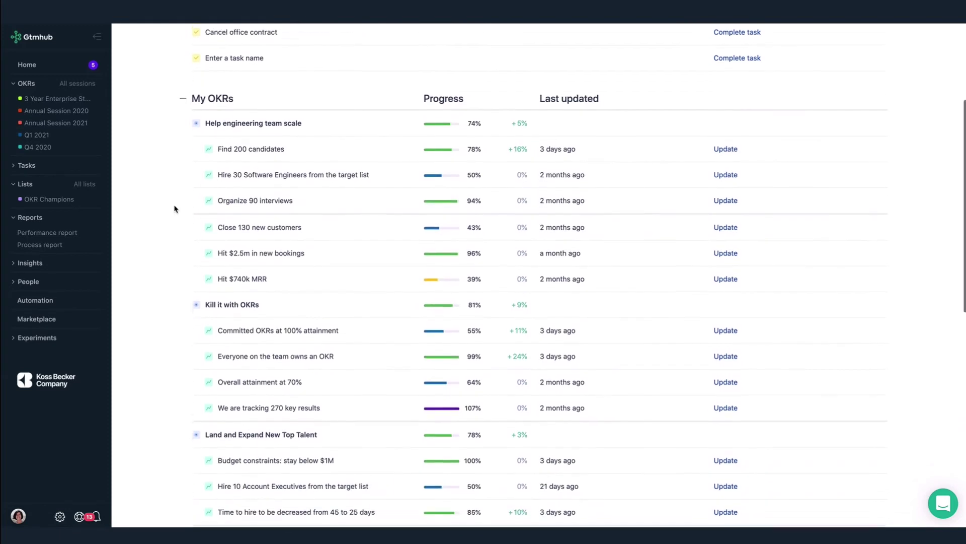
pyautogui.scroll(-1, 175, 208)
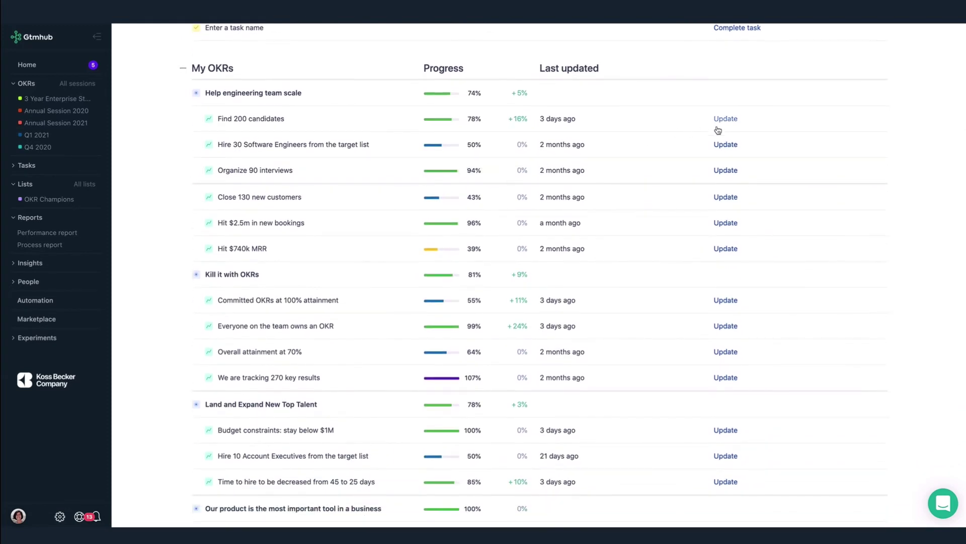
pyautogui.scroll(-8, 657, 270)
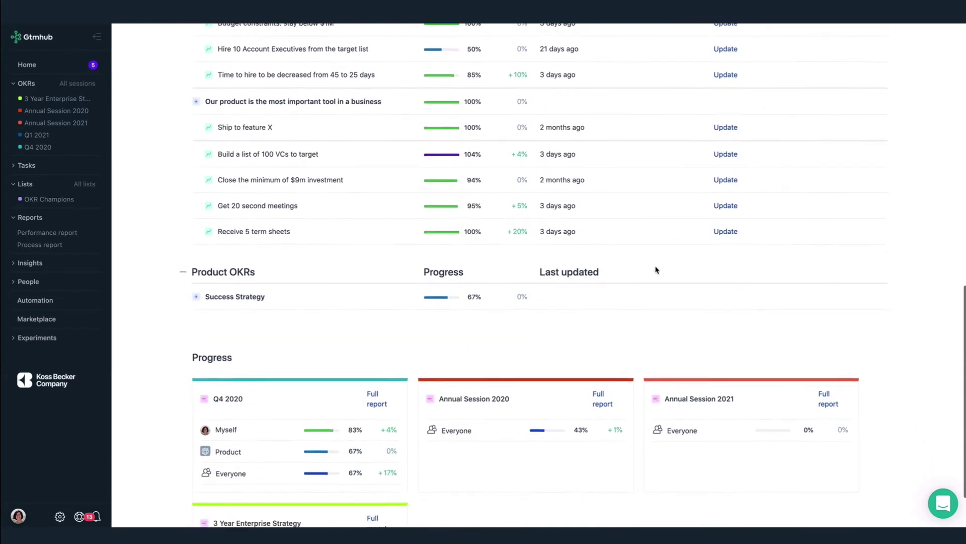
pyautogui.scroll(-1, 657, 269)
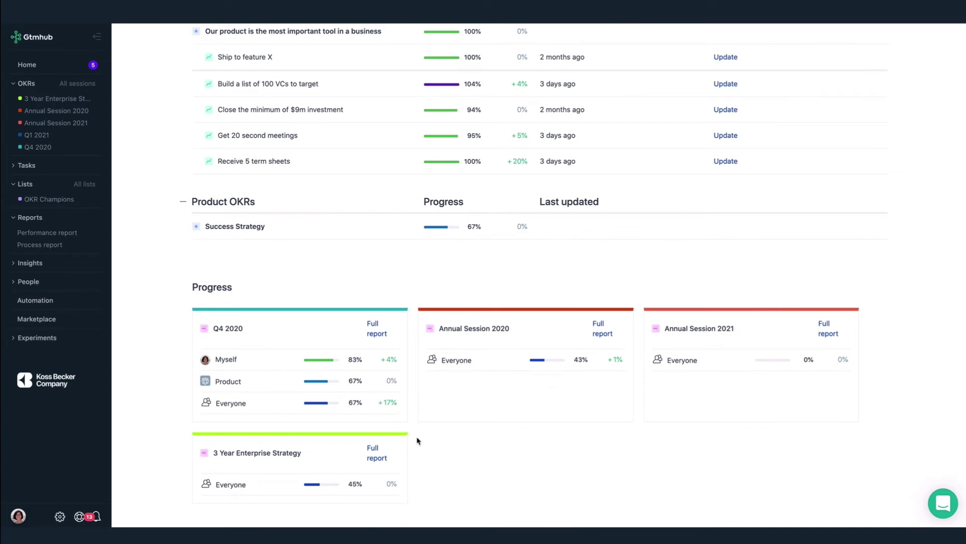
pyautogui.scroll(7, 464, 301)
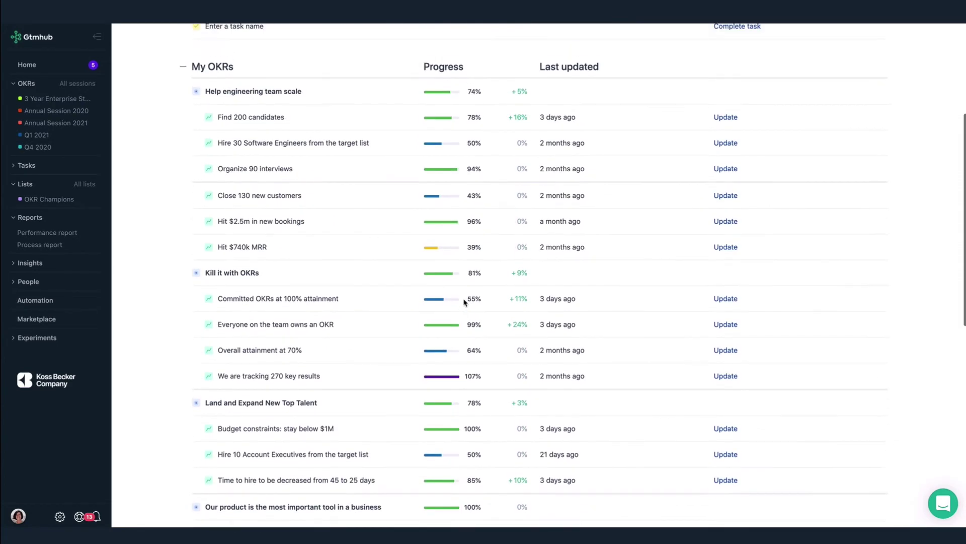
pyautogui.scroll(1, 464, 302)
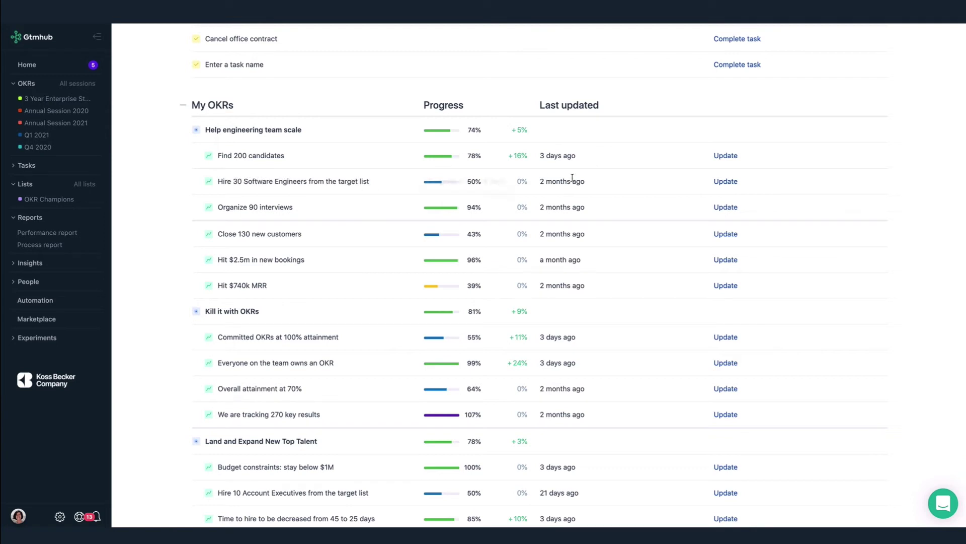
# Cancel a check-in, then open the Hire 30 Software Engineers key result's side panel
pyautogui.click(725, 183)
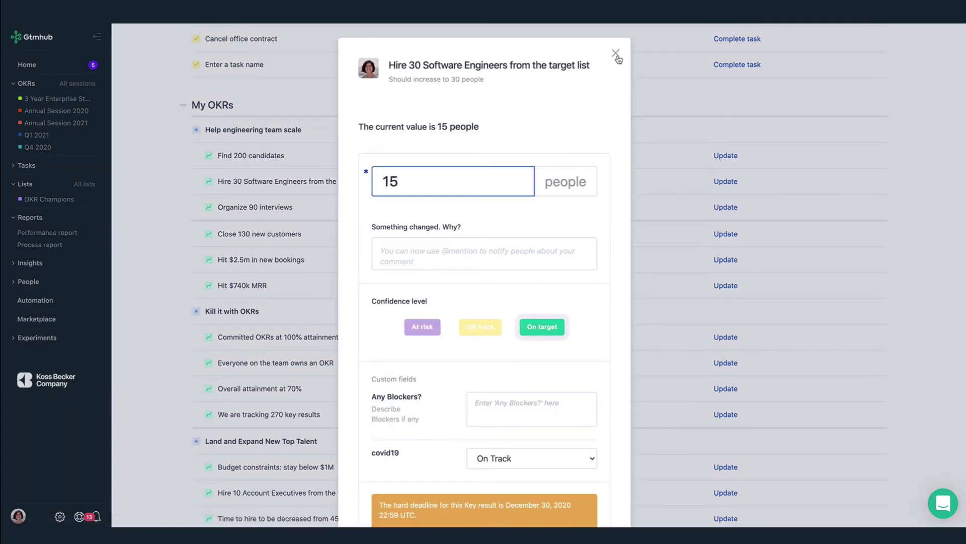
pyautogui.click(617, 55)
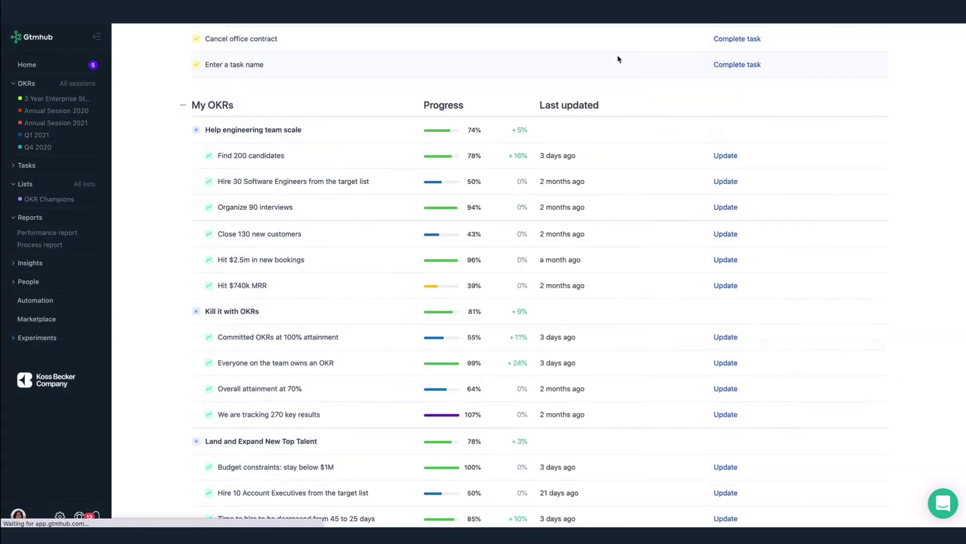
pyautogui.click(331, 182)
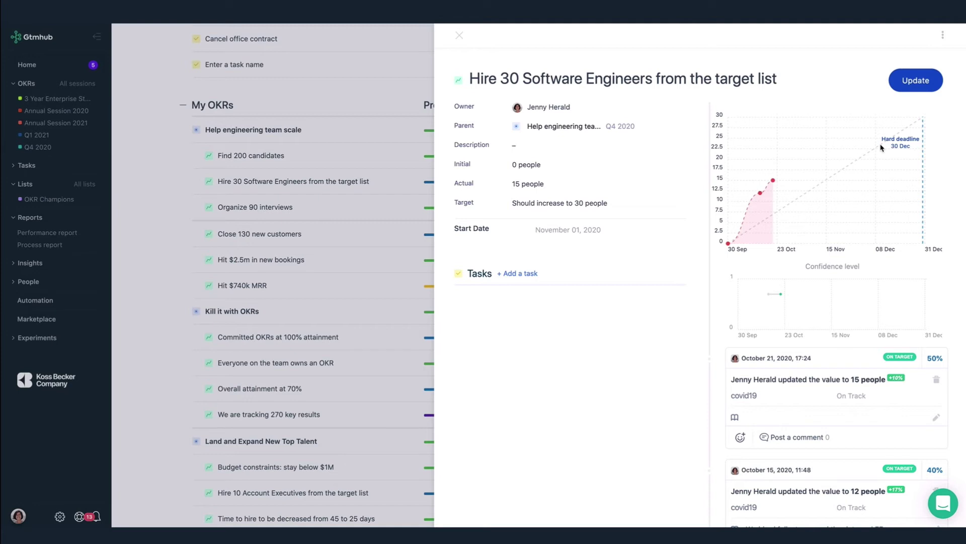
# Start a check-in with value 16 and a comment mentioning a colleague's start date
pyautogui.click(921, 83)
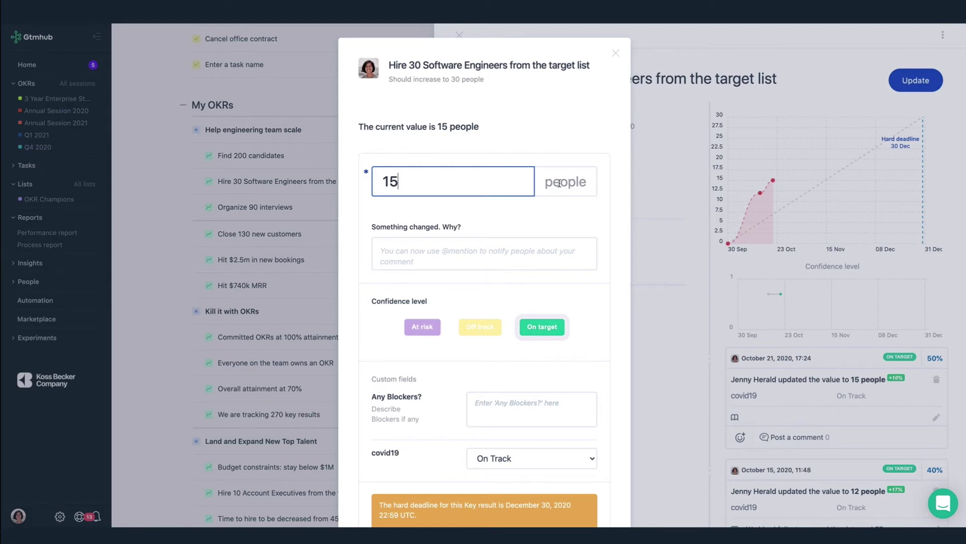
pyautogui.press('BackSpace')
pyautogui.write('6')
pyautogui.click(411, 252)
pyautogui.write('@penny')
pyautogui.press('Return')
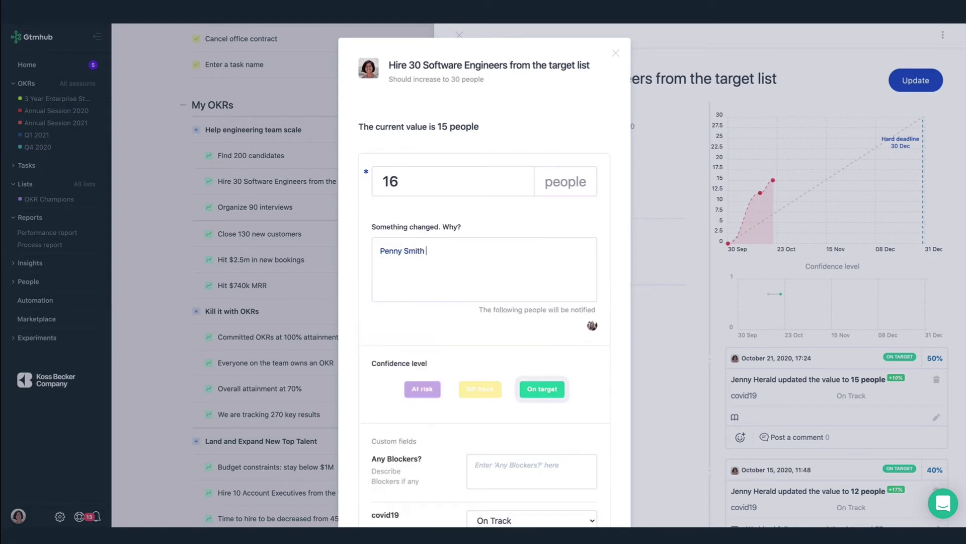
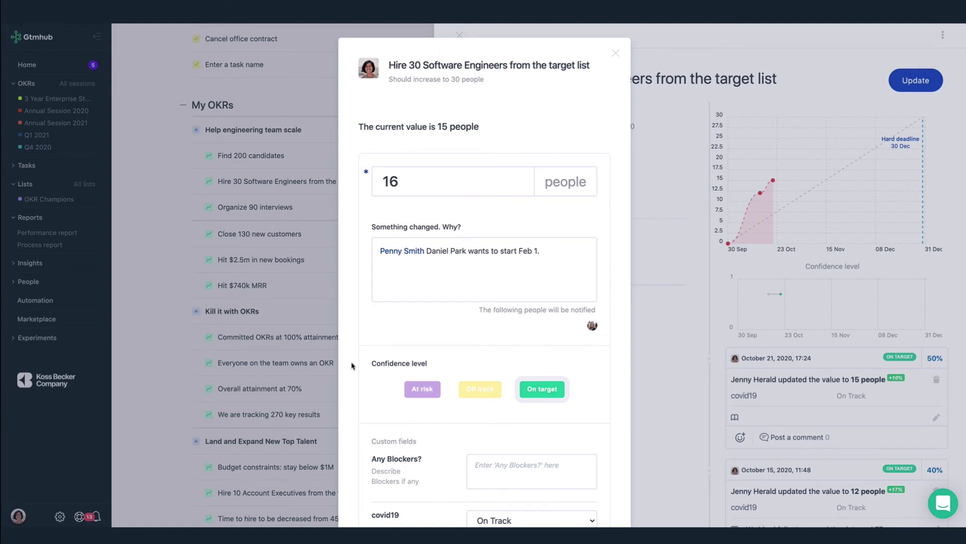
# Mark it At risk, note work continues next quarter, enter No for blockers, and submit
pyautogui.click(421, 389)
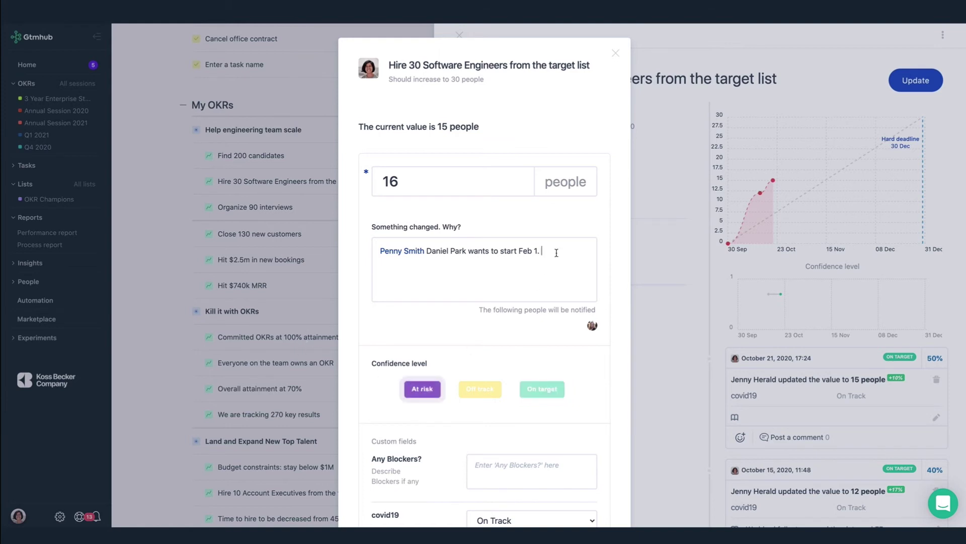
pyautogui.write("Since we probably won't achieve this ")
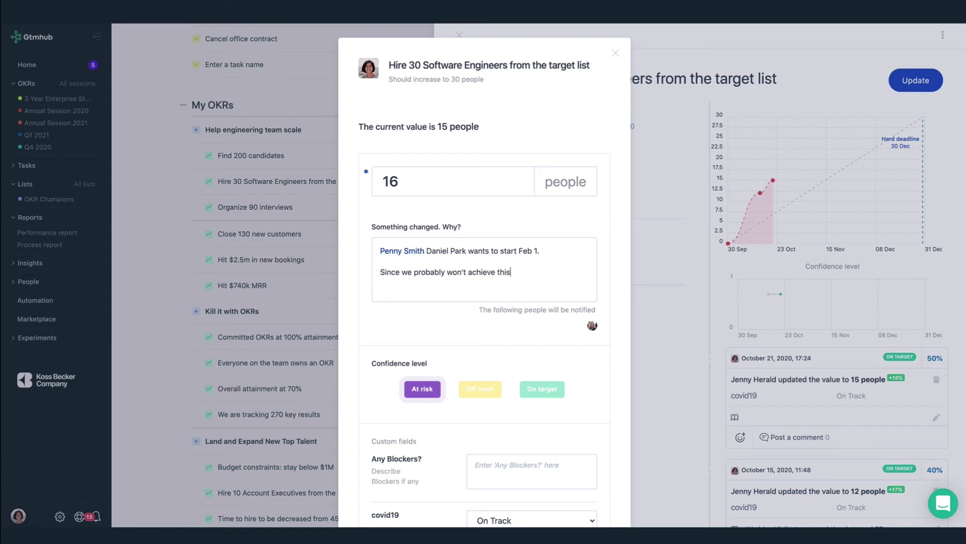
pyautogui.write("KR, we'll continue to work on it in the next quarter.")
pyautogui.scroll(-3, 562, 306)
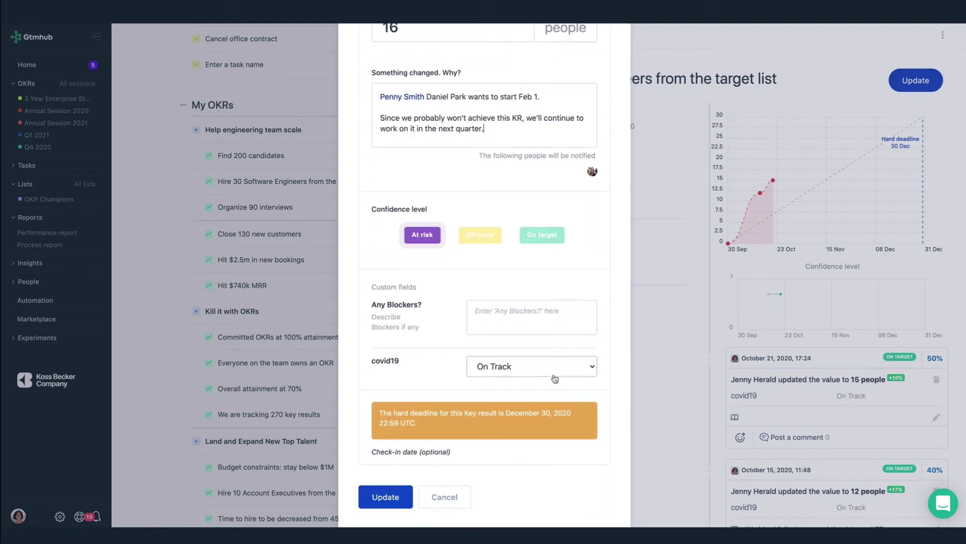
pyautogui.click(492, 309)
pyautogui.write('No.')
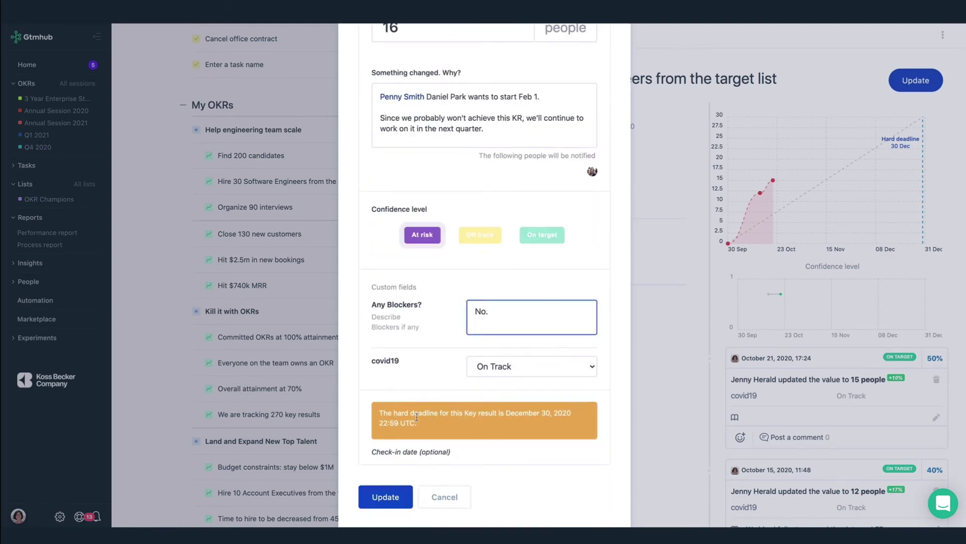
pyautogui.click(385, 499)
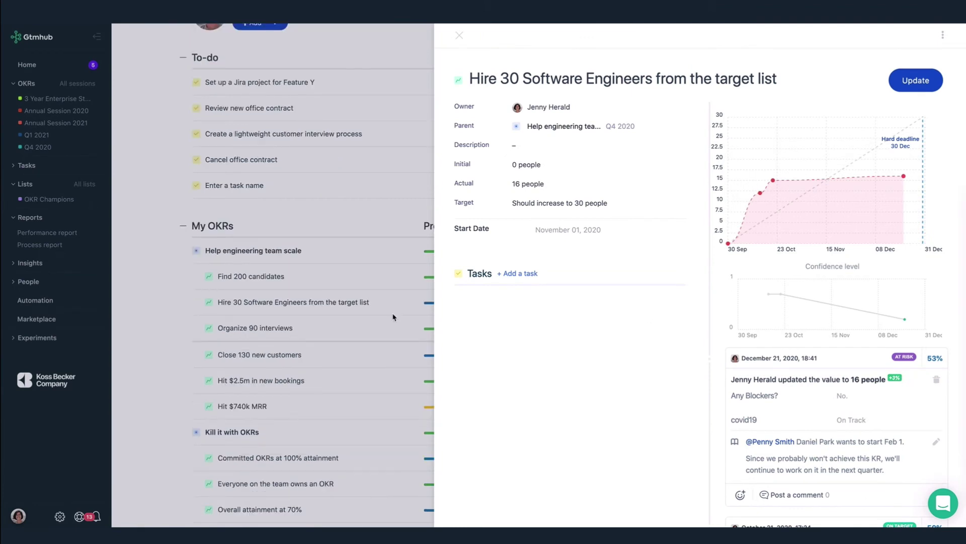
# Close the key result panel and view Performance report user progress by Key results
pyautogui.click(186, 283)
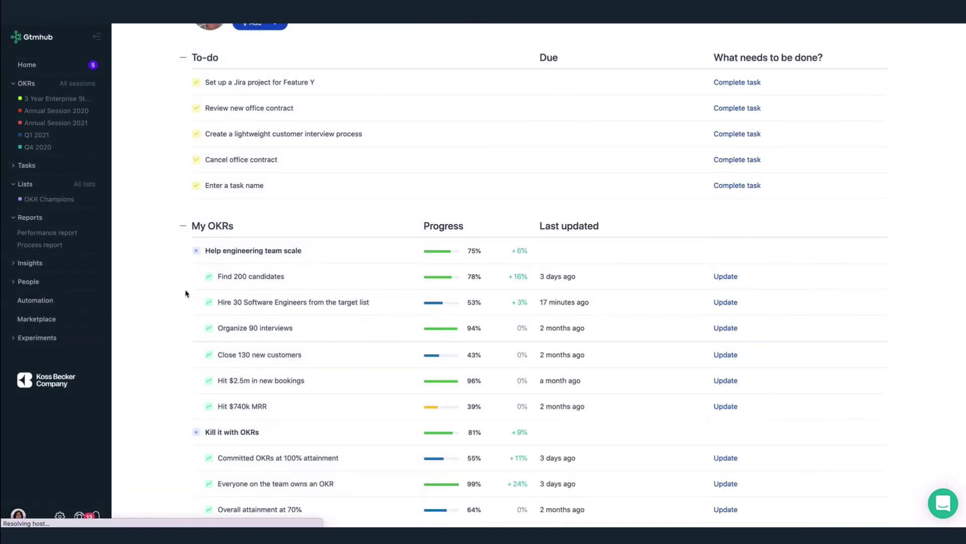
pyautogui.scroll(-15, 190, 361)
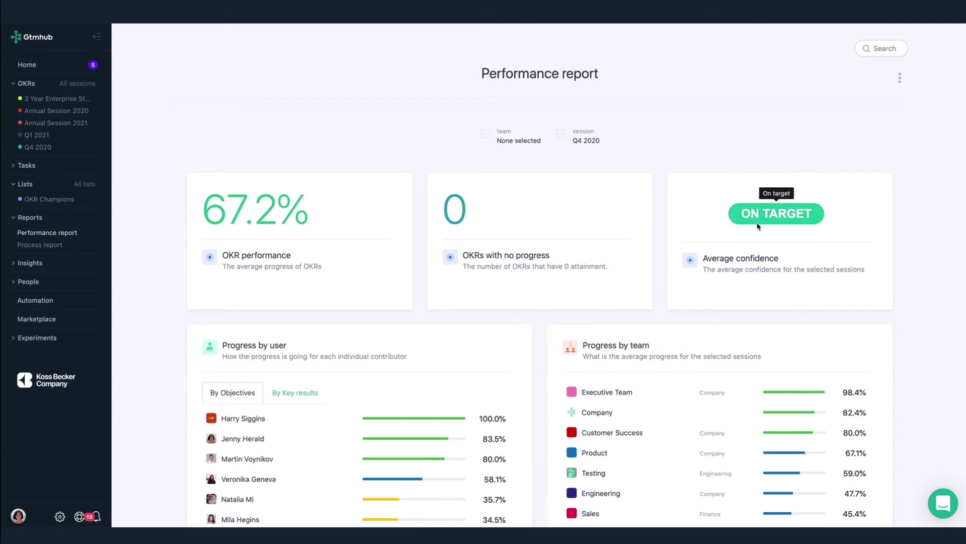
pyautogui.scroll(-3, 545, 373)
pyautogui.scroll(-1, 544, 372)
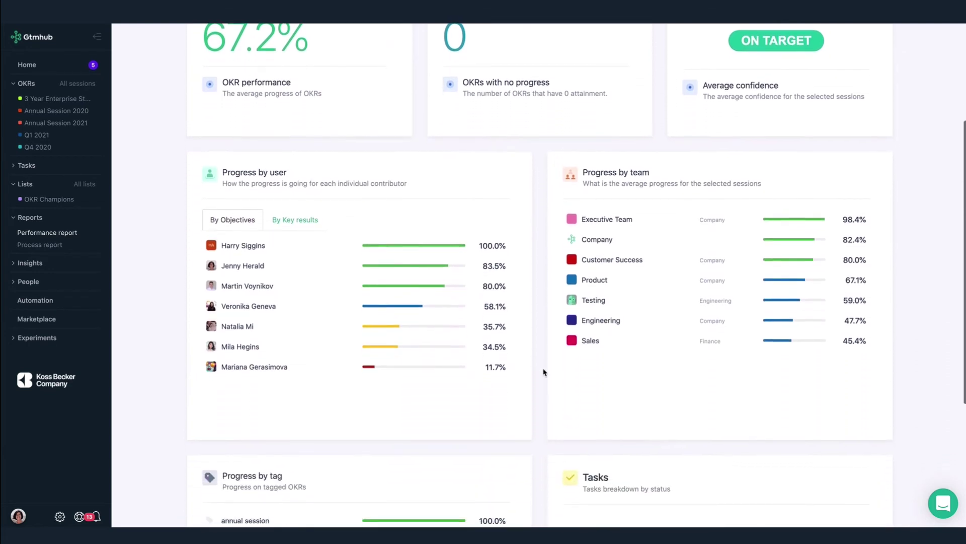
pyautogui.click(296, 217)
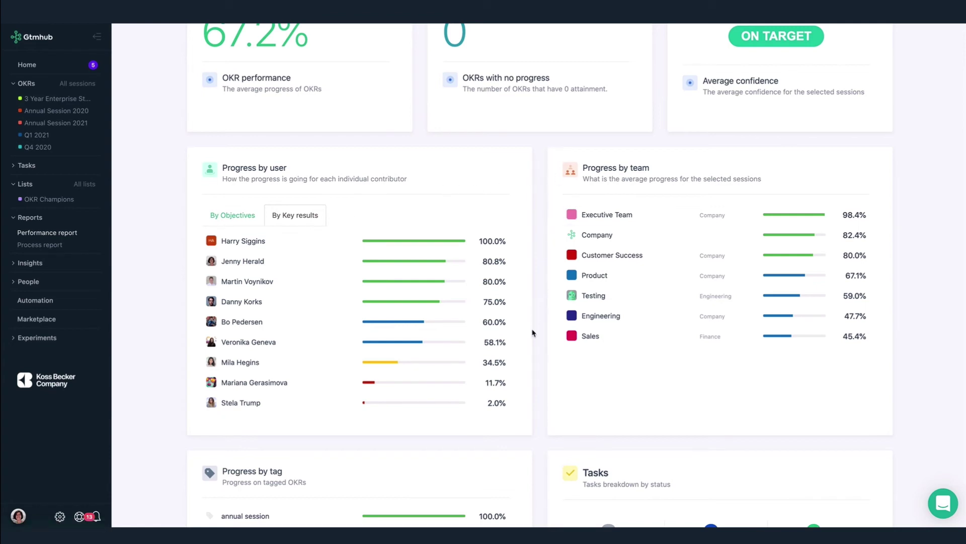
# Scroll through the report's Progress by tag section and reopen the Performance report
pyautogui.scroll(-4, 535, 333)
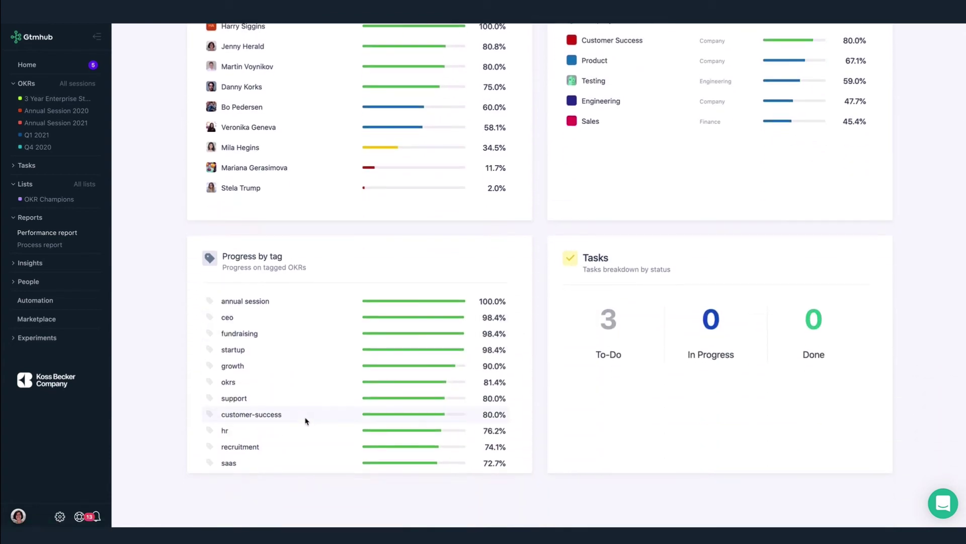
pyautogui.scroll(-2, 305, 419)
pyautogui.scroll(2, 305, 420)
pyautogui.click(54, 233)
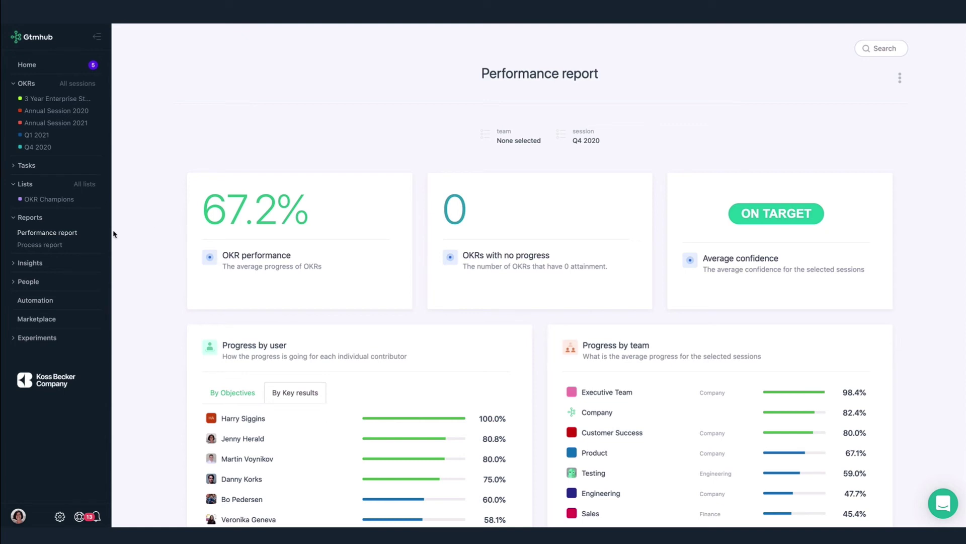
pyautogui.click(47, 246)
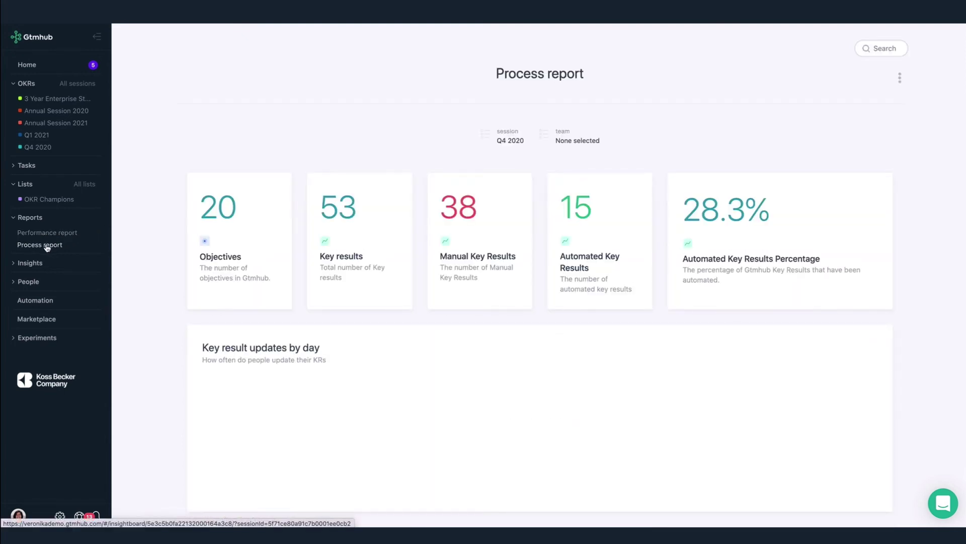
pyautogui.scroll(-3, 146, 357)
pyautogui.click(225, 411)
pyautogui.click(226, 410)
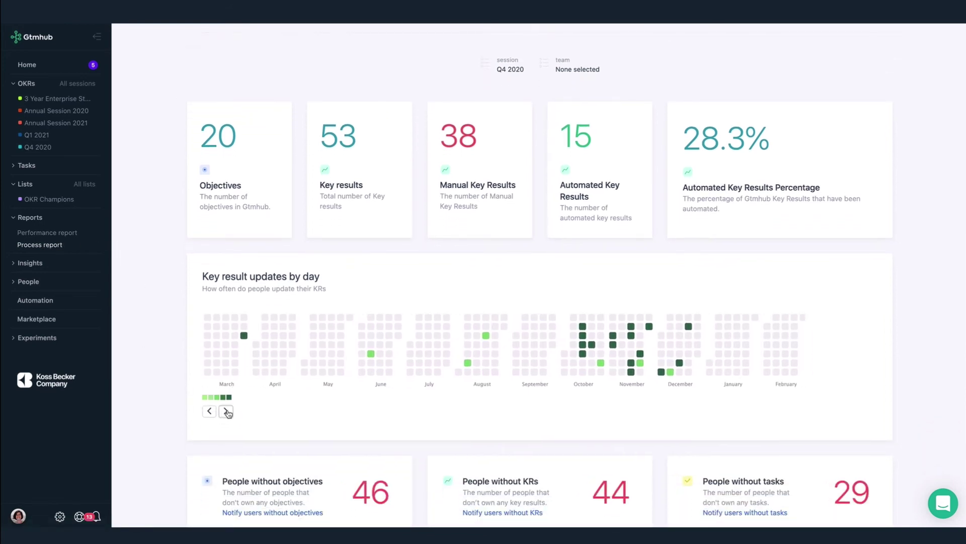
pyautogui.click(226, 410)
pyautogui.click(226, 411)
pyautogui.click(225, 410)
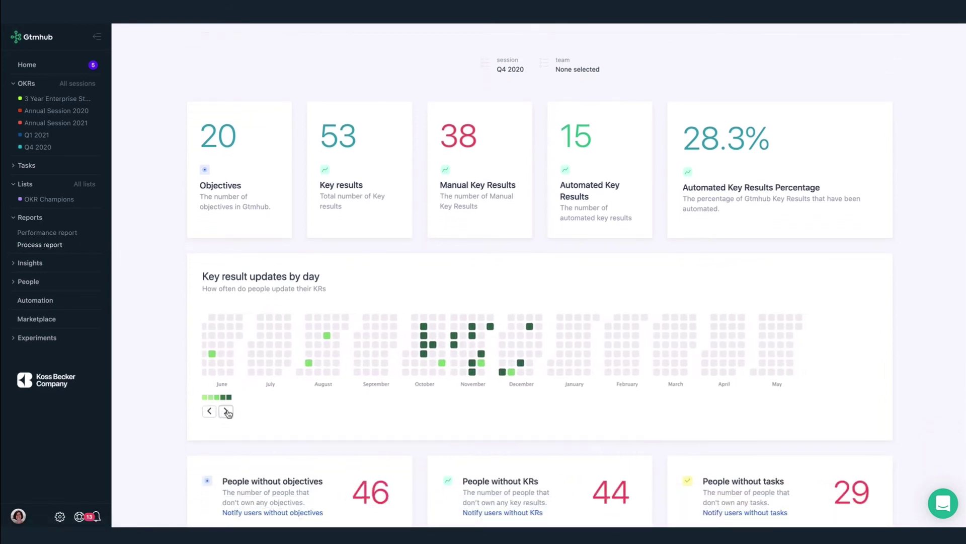
pyautogui.click(226, 411)
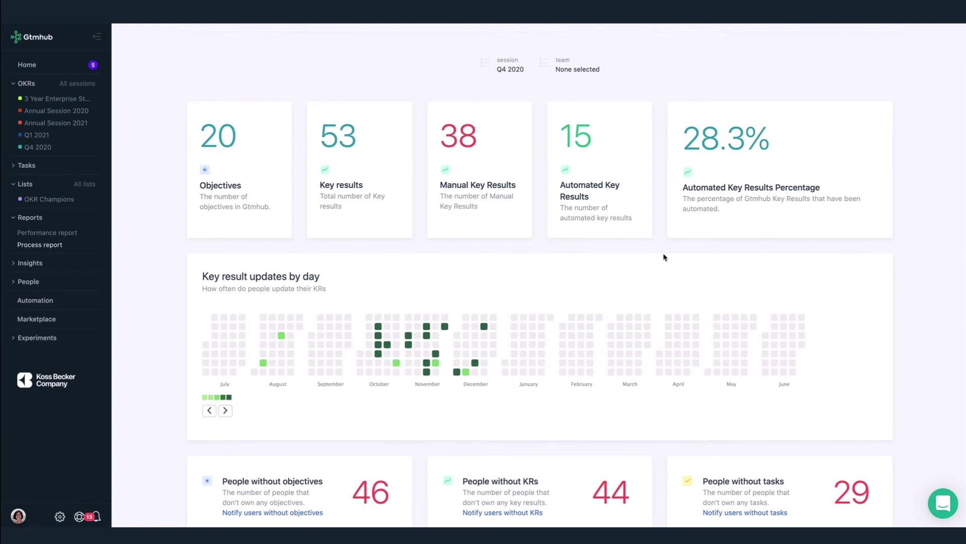
pyautogui.scroll(-3, 664, 257)
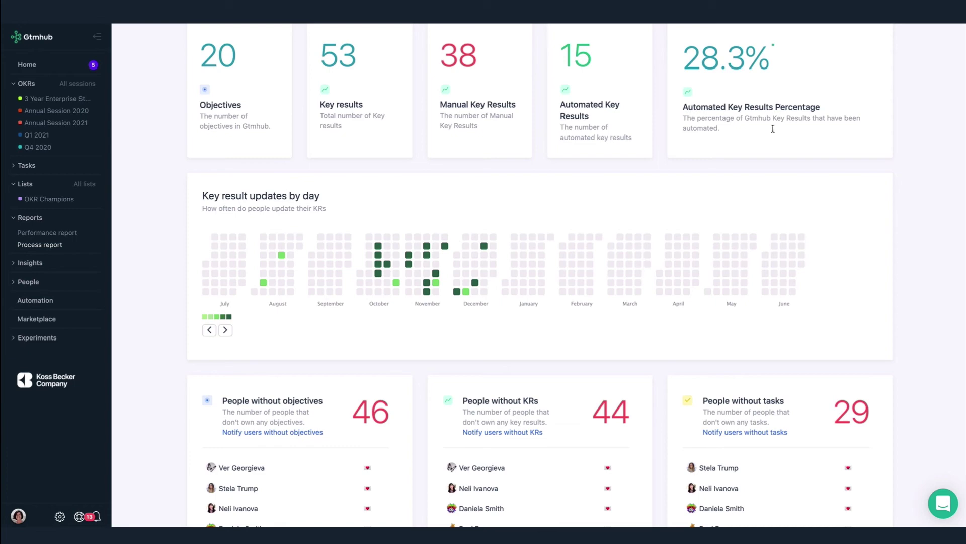
pyautogui.scroll(-8, 686, 367)
pyautogui.scroll(-7, 686, 368)
pyautogui.scroll(15, 687, 369)
pyautogui.scroll(2, 686, 368)
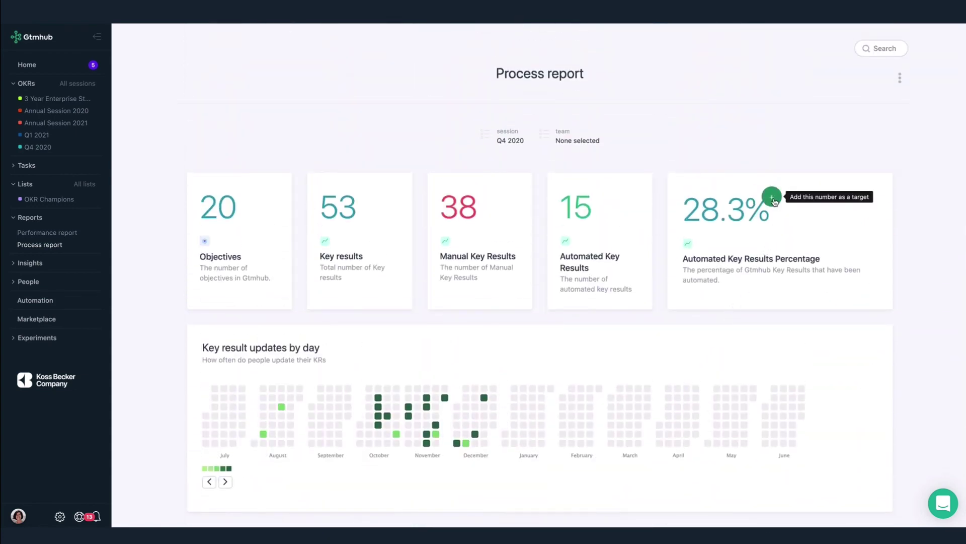
pyautogui.click(773, 198)
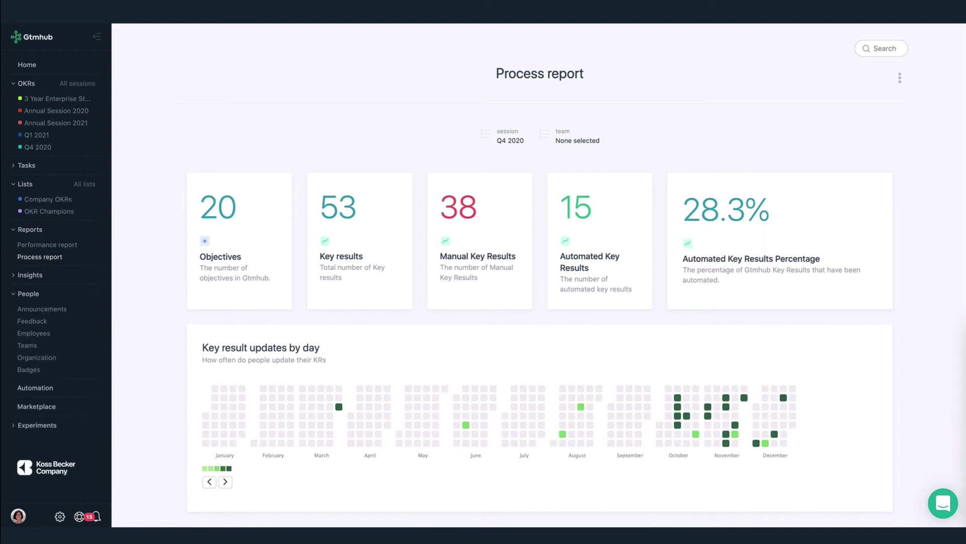
# Open All lists, preview Create list's list types without creating one, and show all list types
pyautogui.click(93, 186)
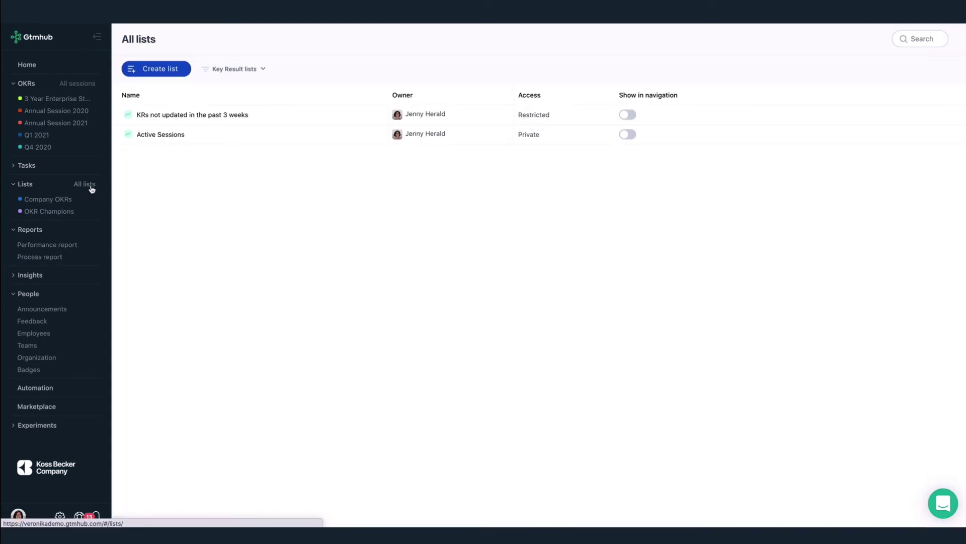
pyautogui.click(167, 70)
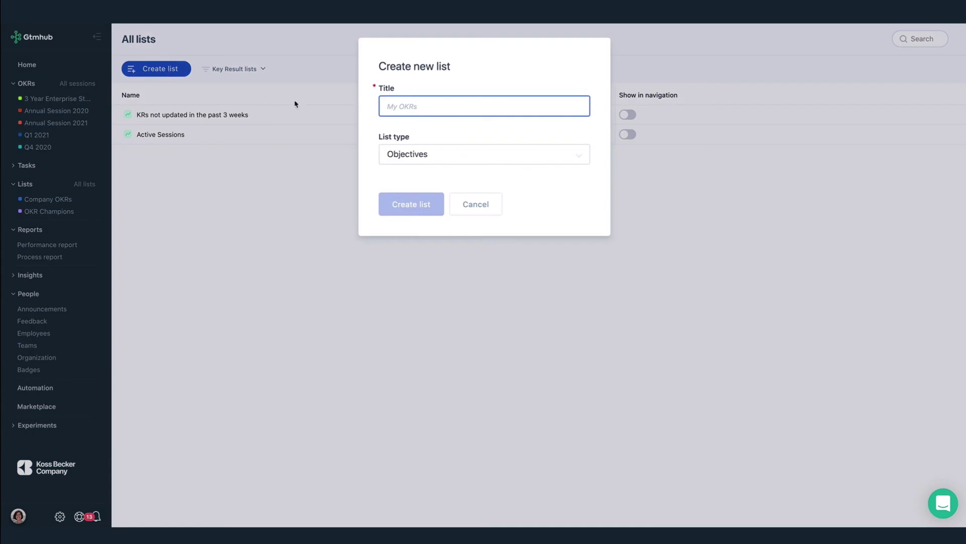
pyautogui.click(425, 161)
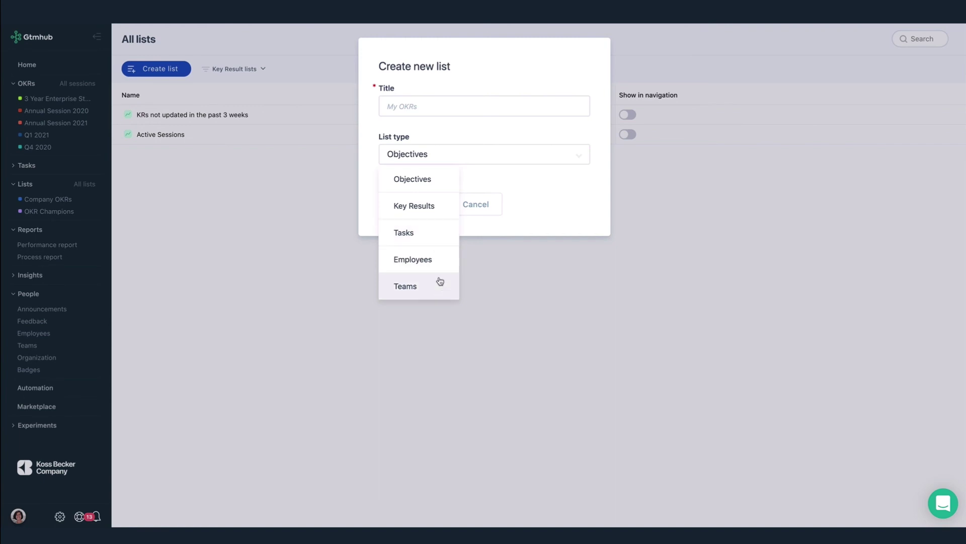
pyautogui.click(493, 204)
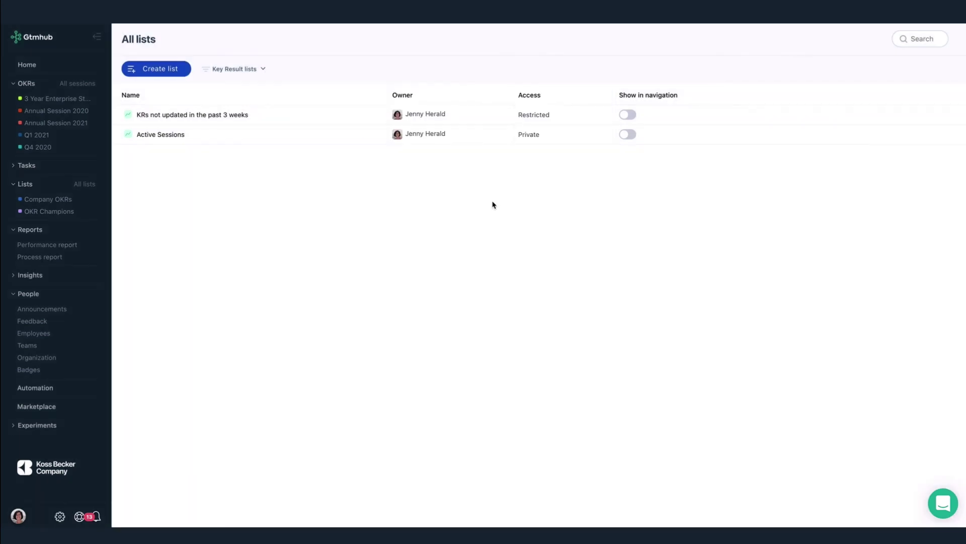
pyautogui.click(258, 69)
pyautogui.click(255, 86)
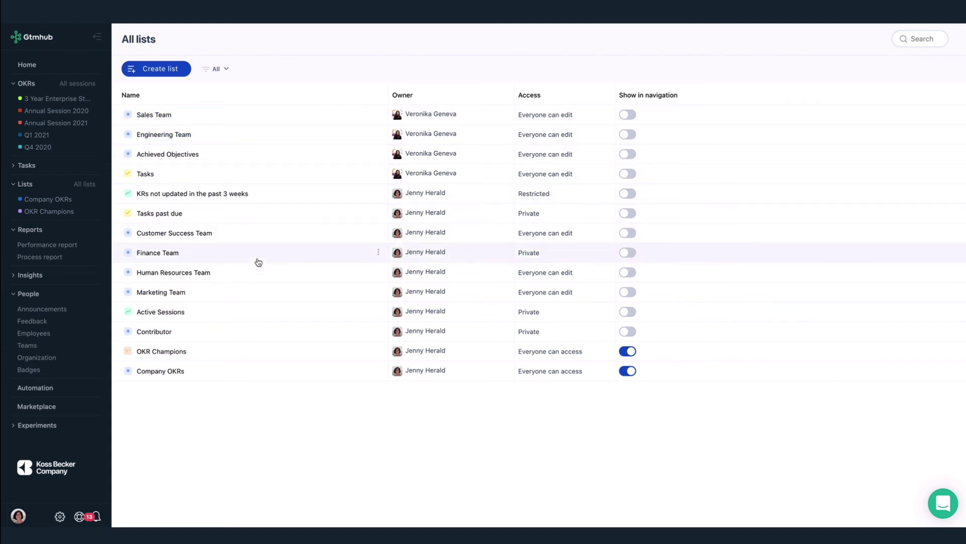
pyautogui.click(169, 373)
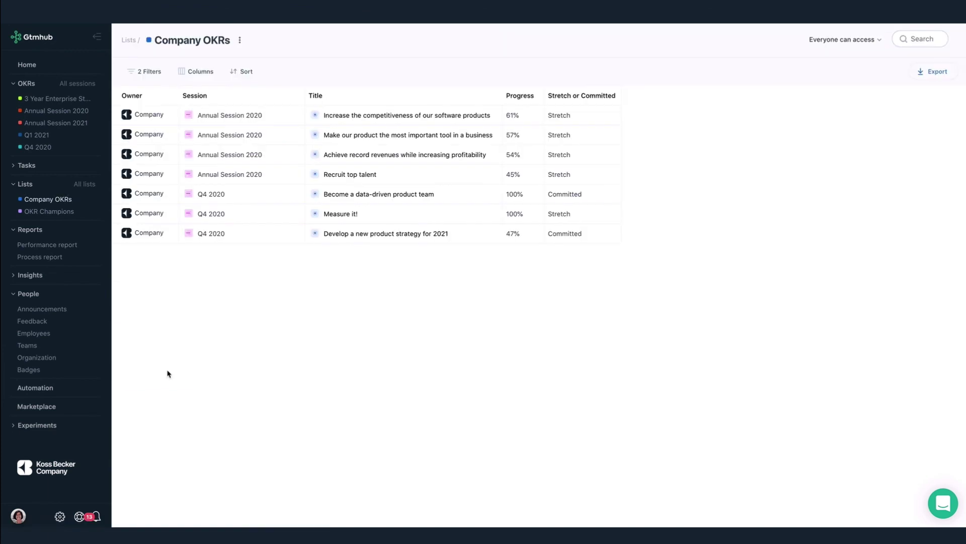
pyautogui.click(834, 42)
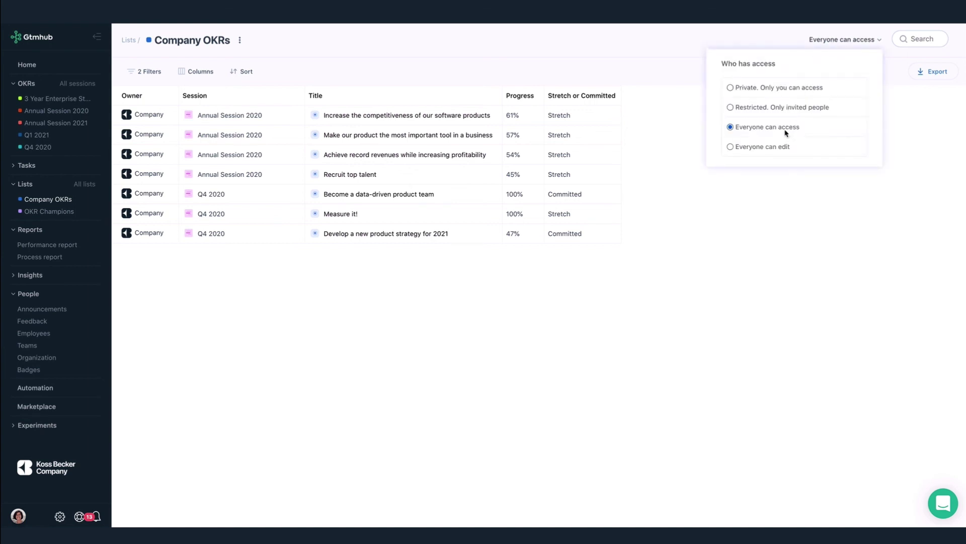
pyautogui.click(650, 184)
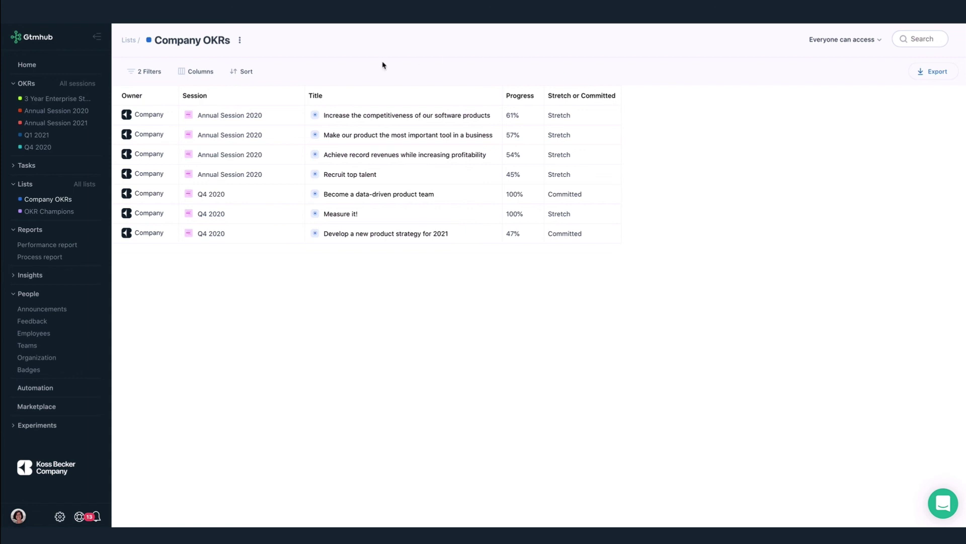
pyautogui.click(200, 74)
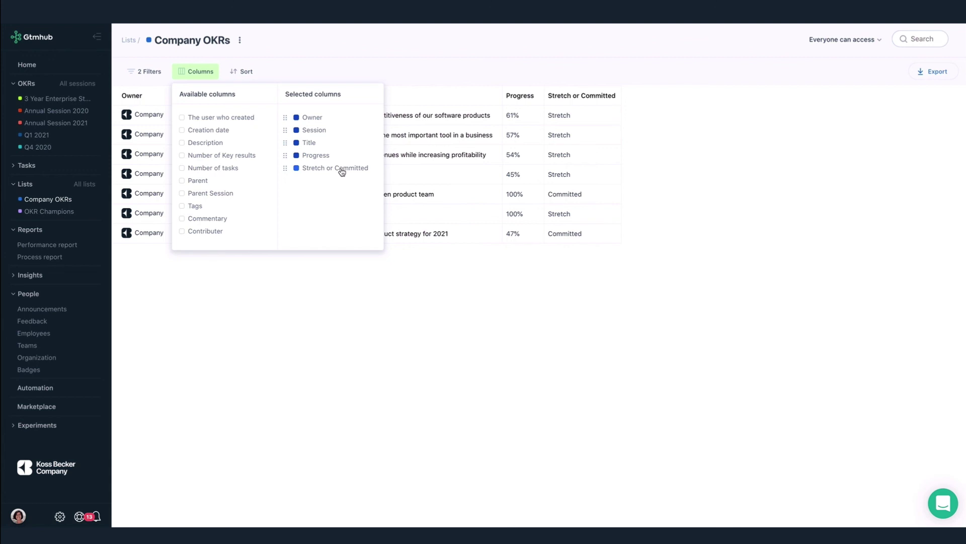
pyautogui.click(344, 318)
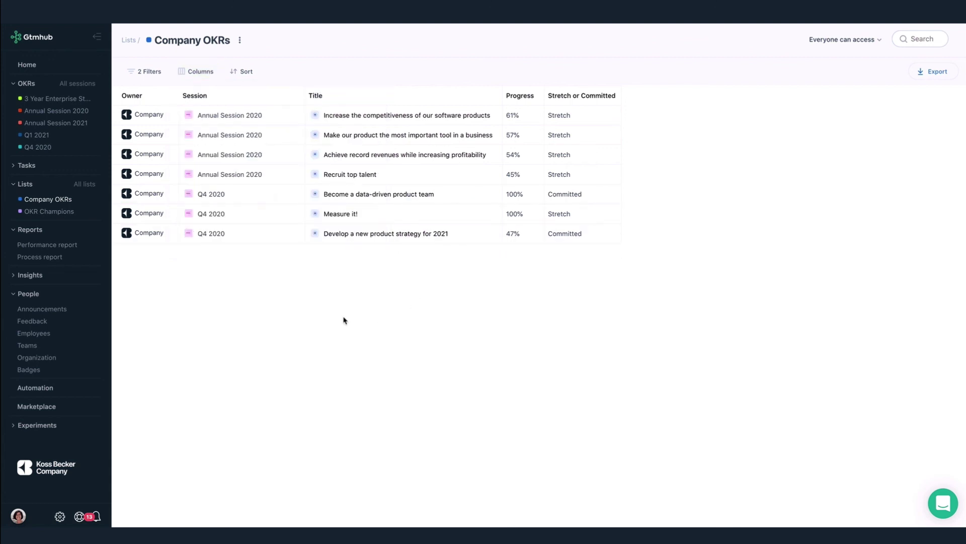
pyautogui.click(129, 40)
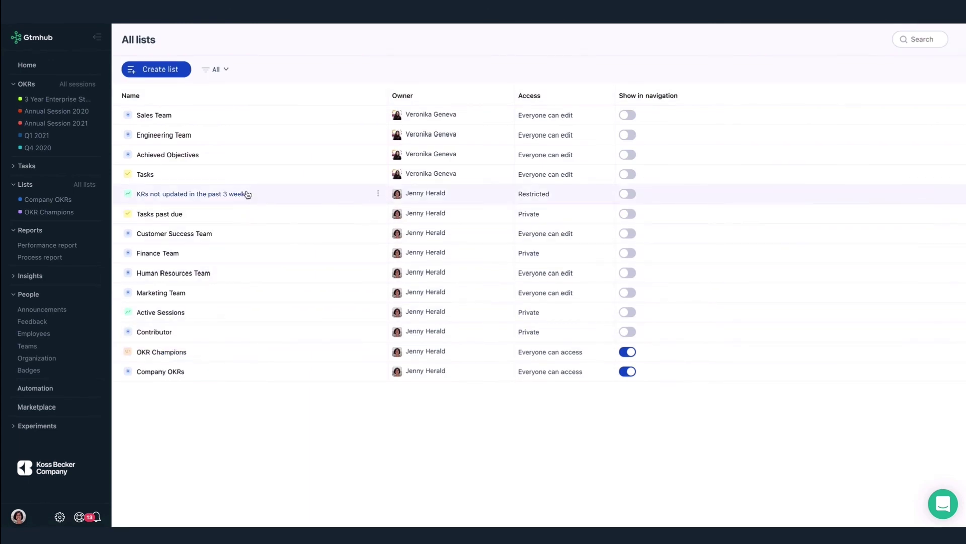
# Open the 'KRs not updated in the past 3 weeks' list and save a Progress equals 0 filter
pyautogui.click(223, 69)
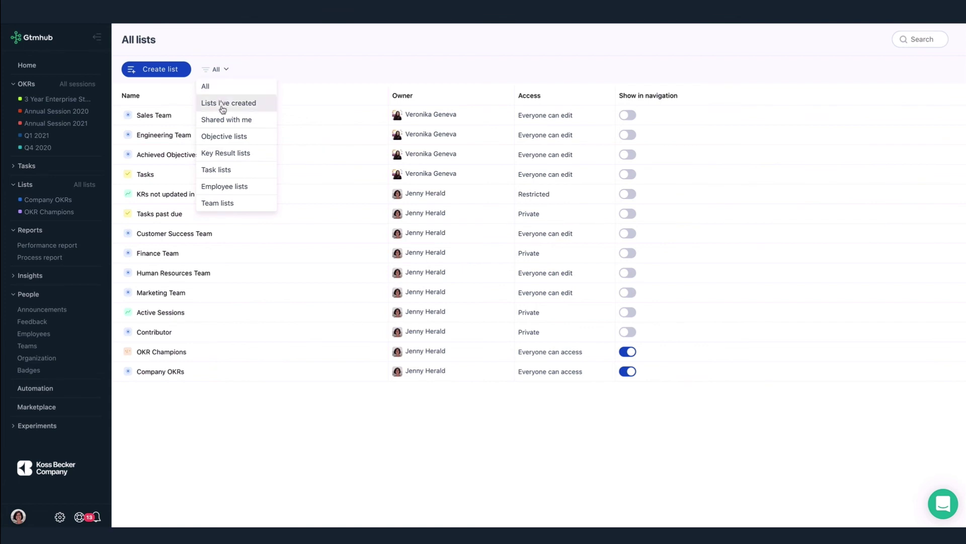
pyautogui.click(224, 158)
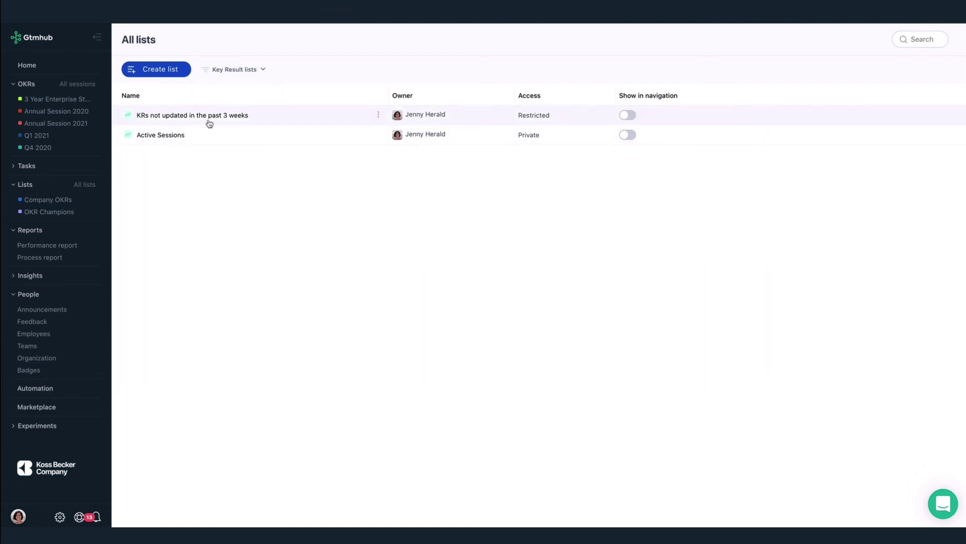
pyautogui.click(239, 120)
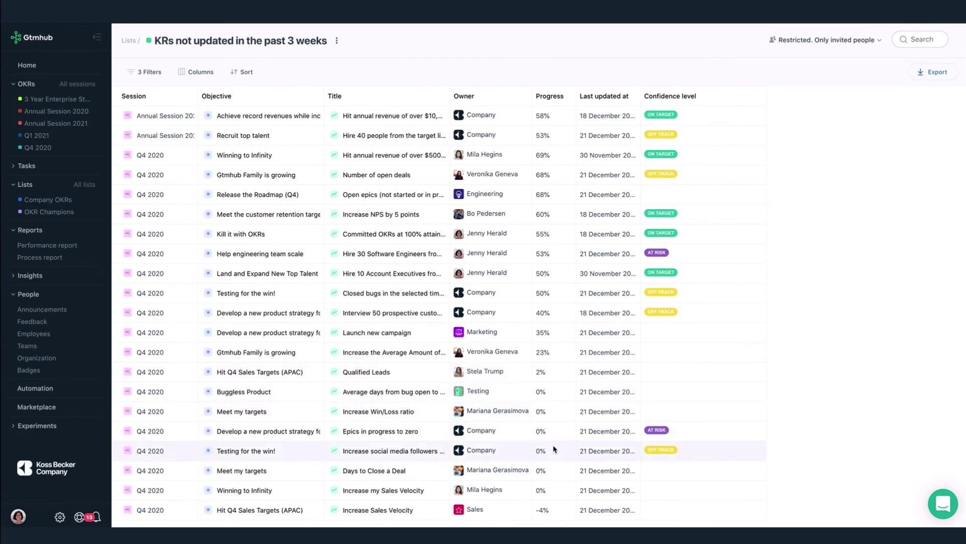
pyautogui.click(156, 79)
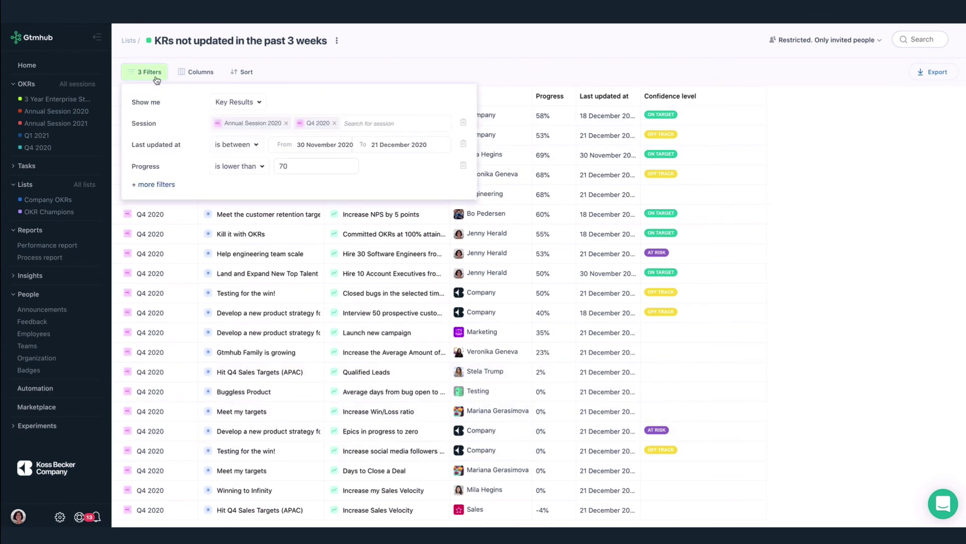
pyautogui.click(252, 166)
pyautogui.click(255, 185)
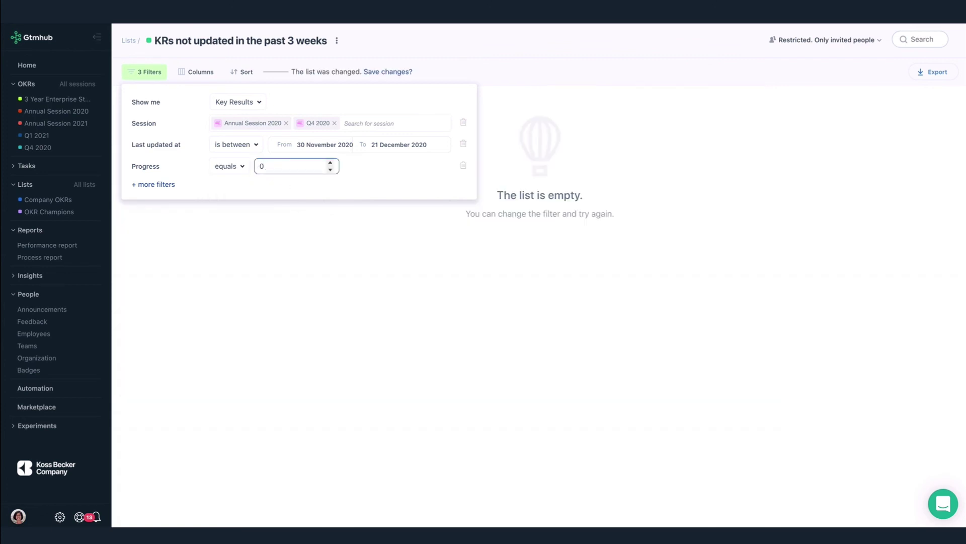
pyautogui.click(412, 63)
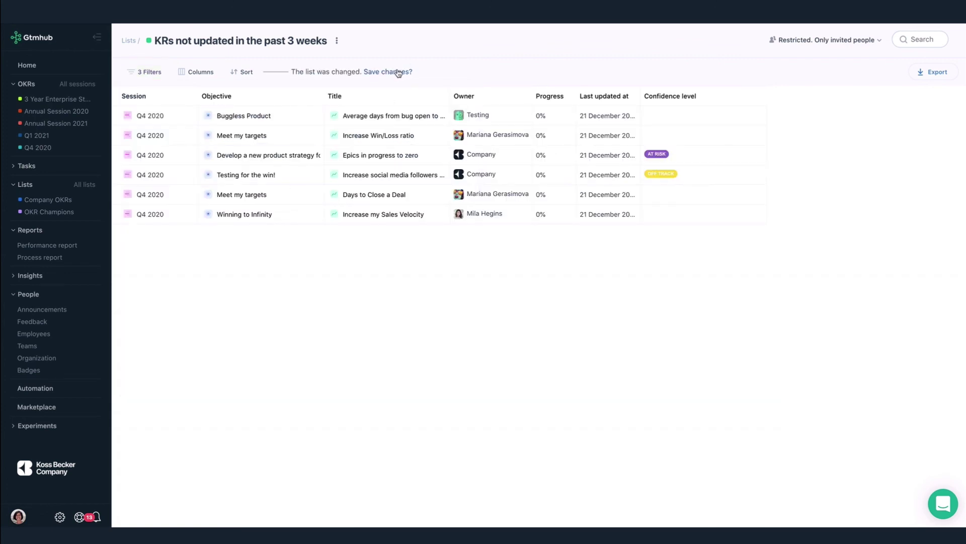
pyautogui.click(398, 72)
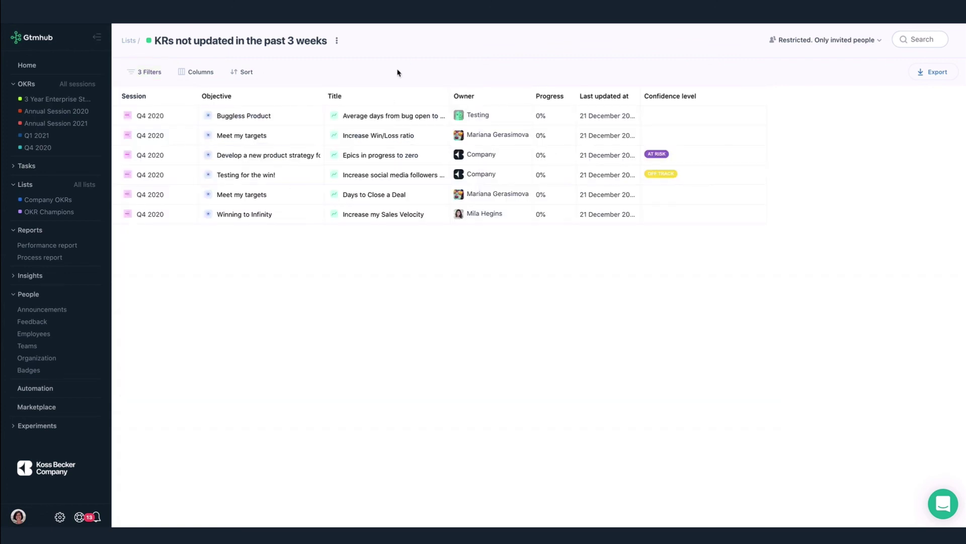
# Share the list so everyone can access it, then return to All lists
pyautogui.click(805, 42)
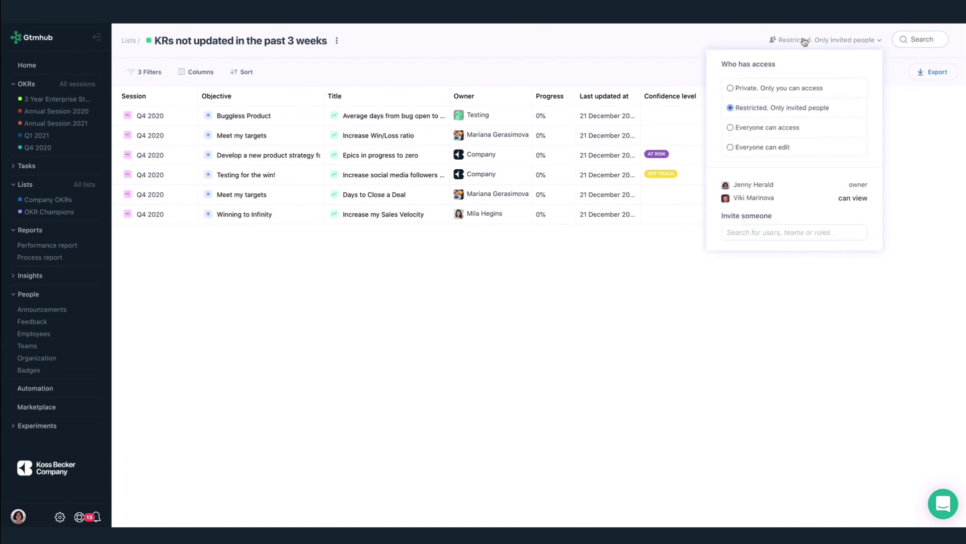
pyautogui.click(768, 129)
pyautogui.click(632, 256)
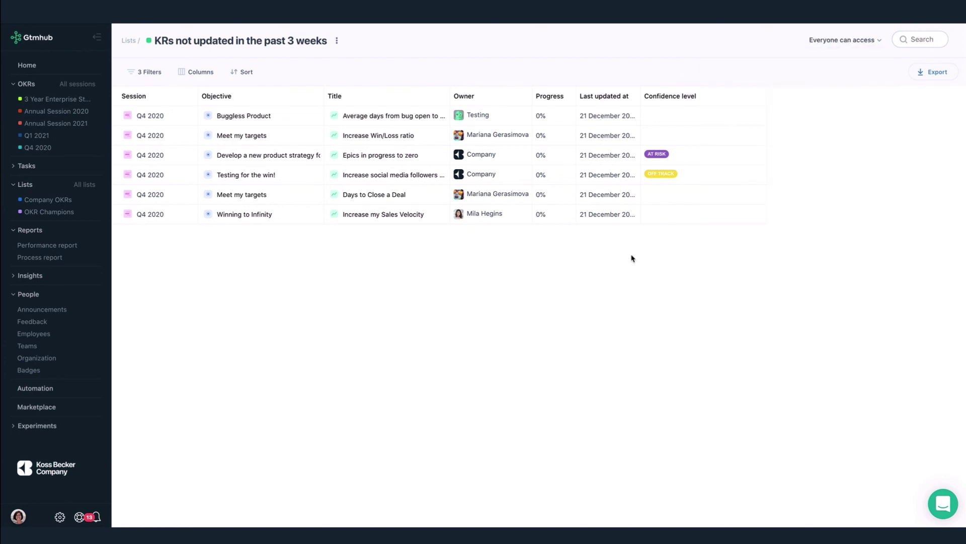
pyautogui.click(83, 188)
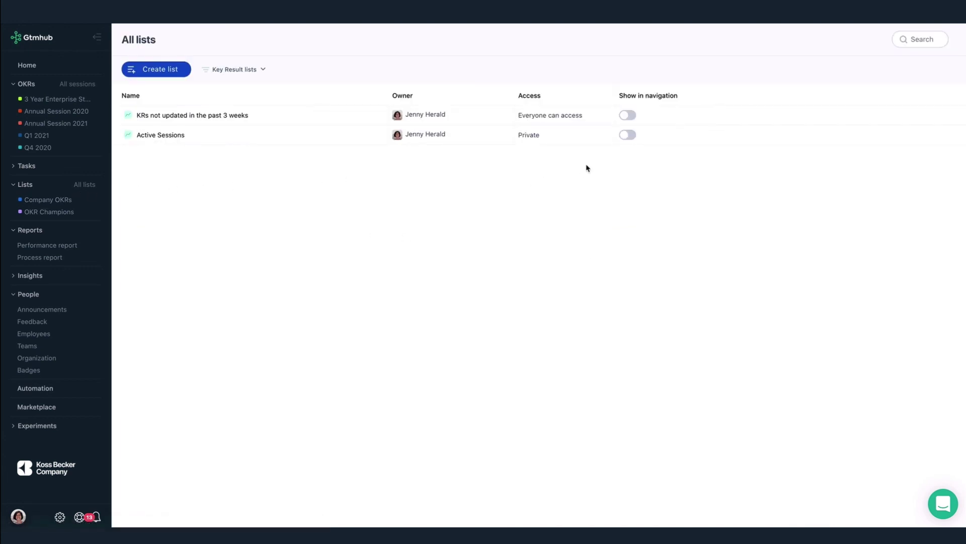
# Turn on Show in navigation for the 'KRs not updated in the past 3 weeks' list
pyautogui.click(628, 115)
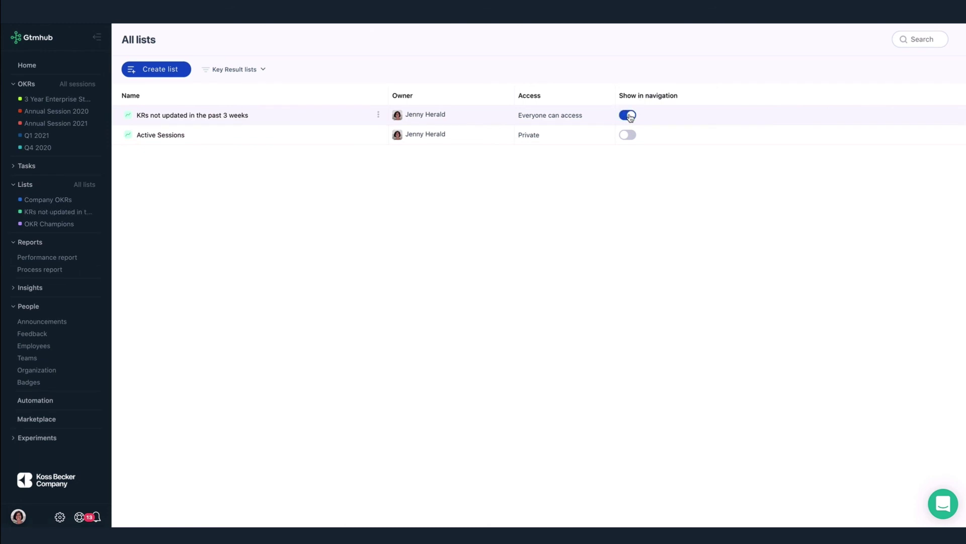